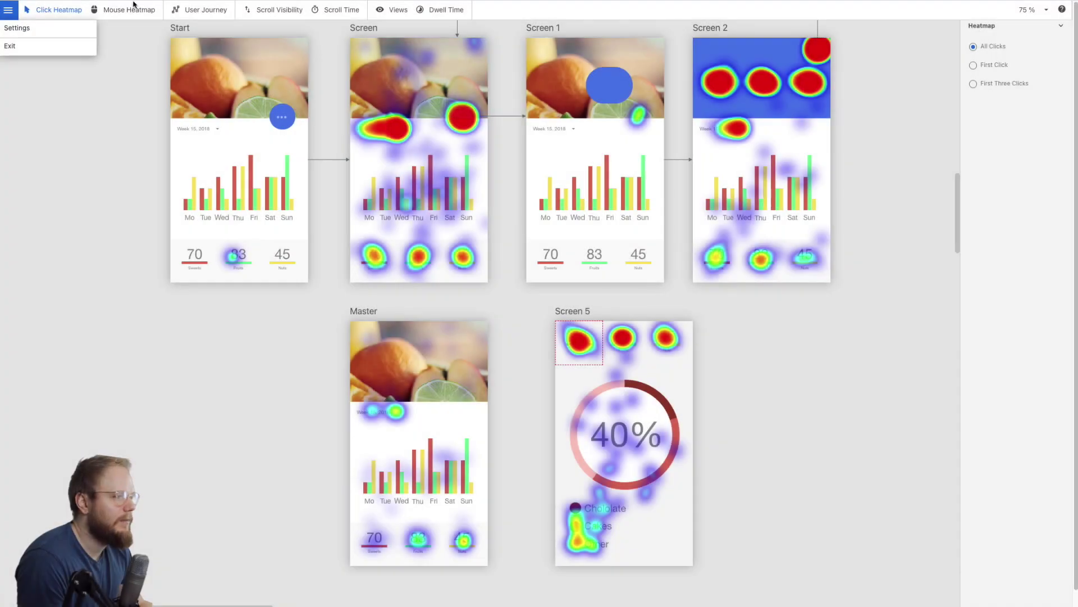
Switch the analytics to Mouse Heatmap, then User Journey, and scroll the Sessions list.
{"action": "left_click", "coordinate": [128, 10]}
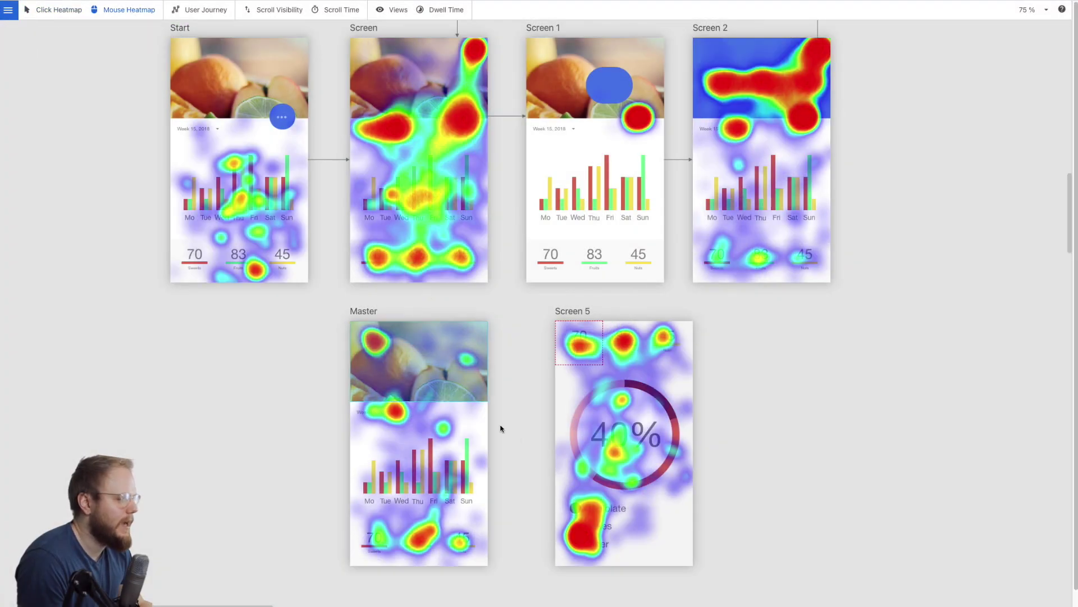
{"action": "left_click", "coordinate": [204, 9]}
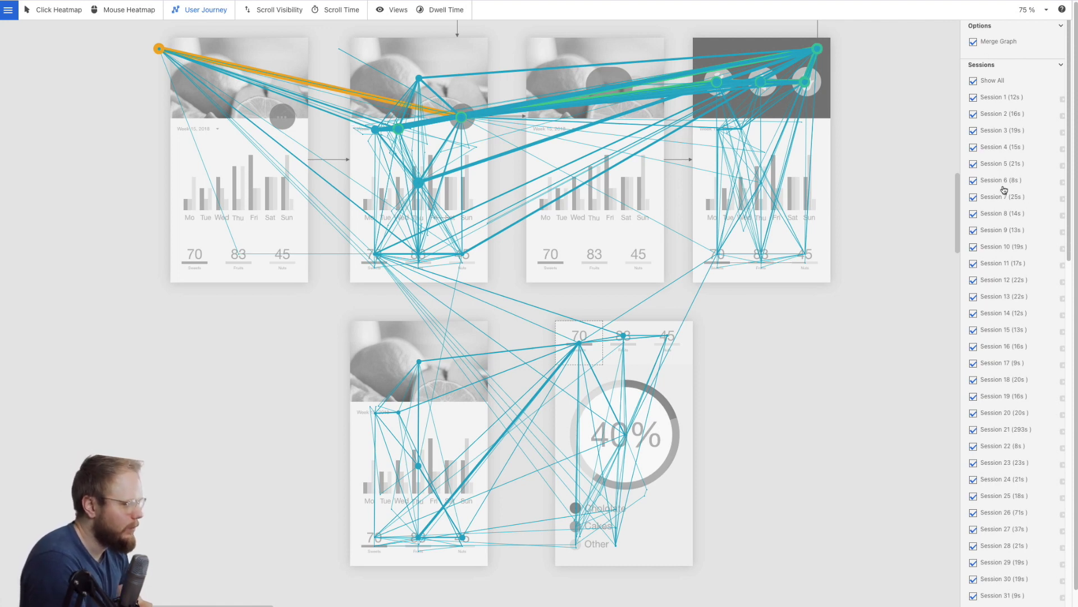
{"action": "scroll", "coordinate": [1014, 242], "scroll_direction": "down", "scroll_amount": 3}
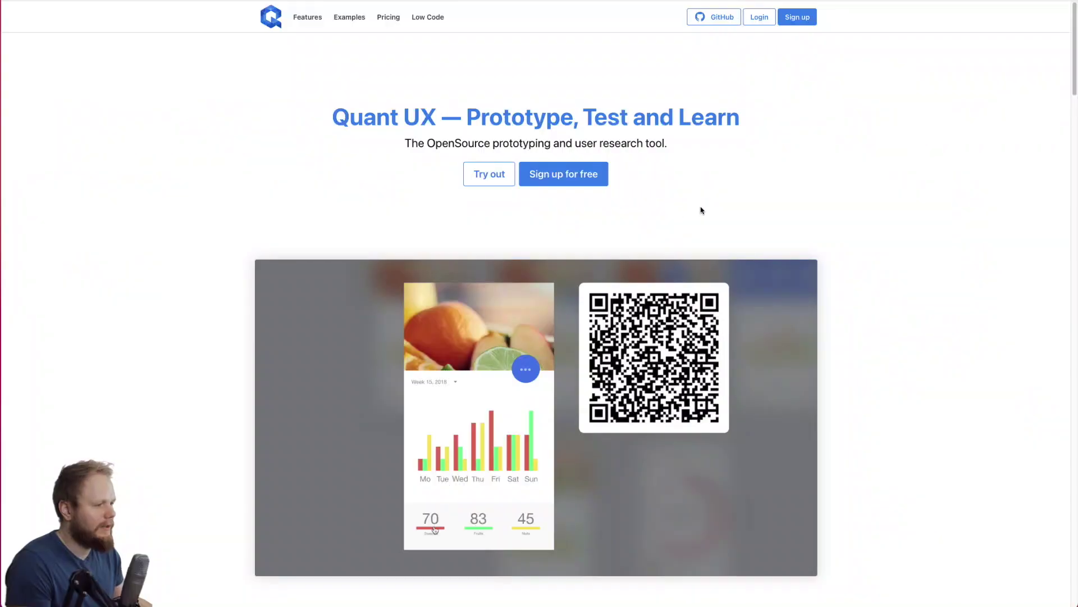
Scroll through the Quant UX homepage feature sections to the 'Test with real users' features.
{"action": "scroll", "coordinate": [661, 275], "scroll_direction": "down", "scroll_amount": 2}
{"action": "scroll", "coordinate": [330, 376], "scroll_direction": "down", "scroll_amount": 10}
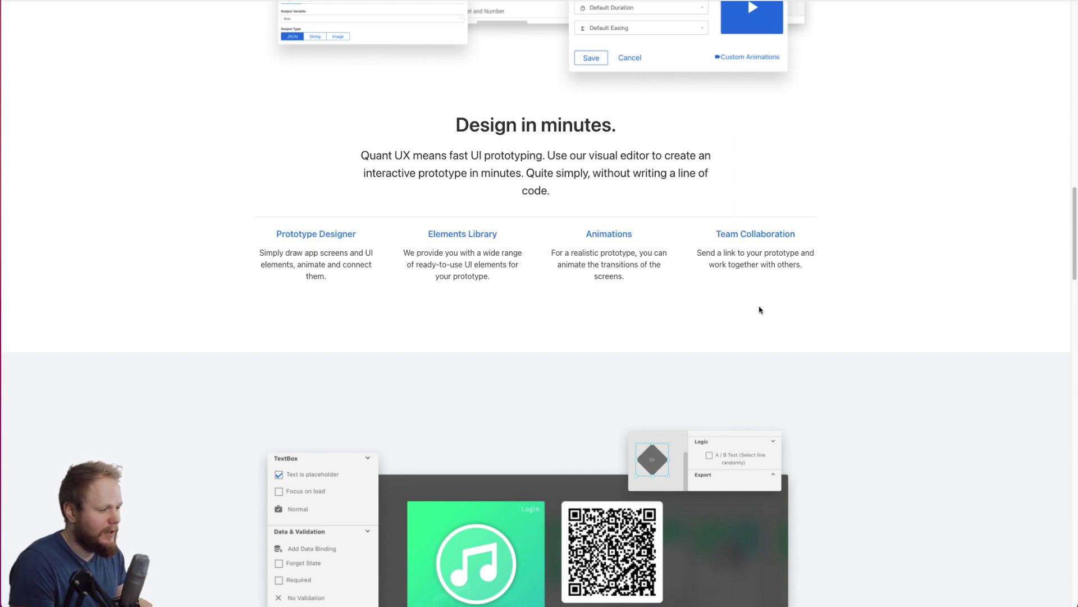
{"action": "scroll", "coordinate": [760, 310], "scroll_direction": "down", "scroll_amount": 10}
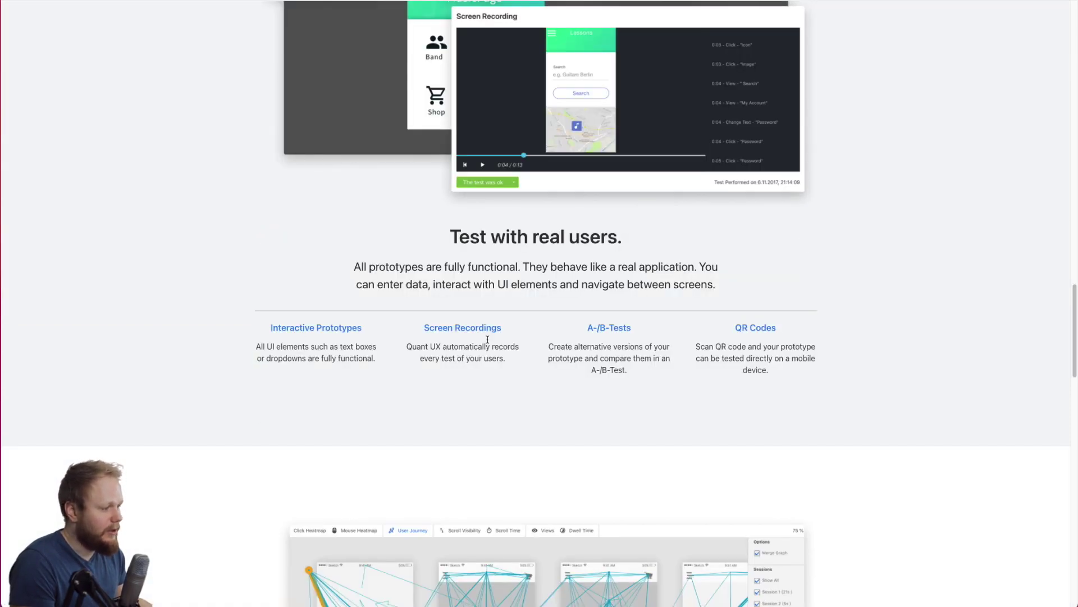
{"action": "scroll", "coordinate": [734, 370], "scroll_direction": "up", "scroll_amount": 1}
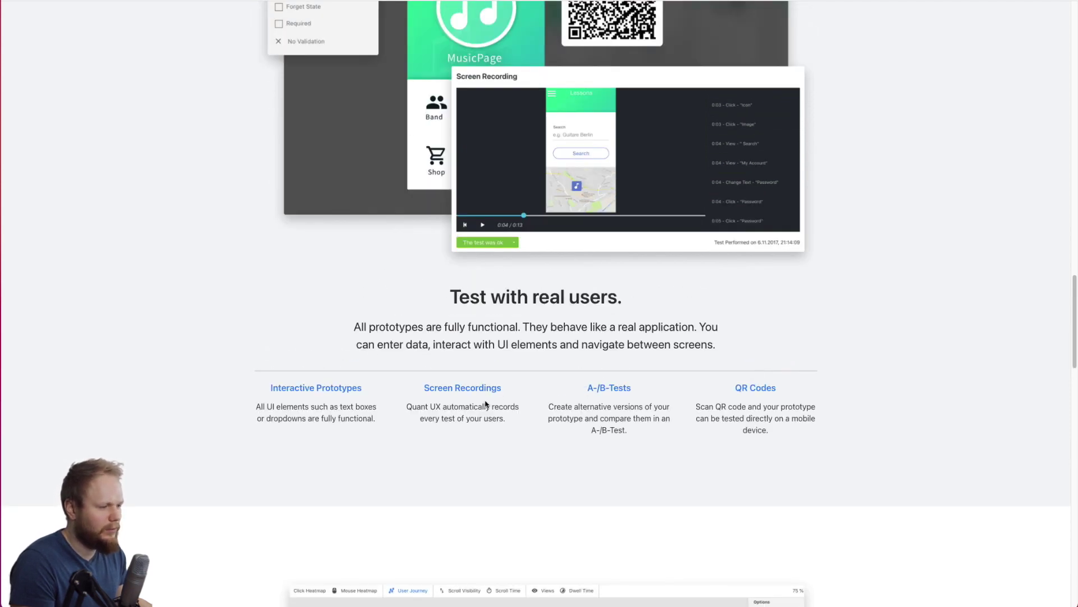
{"action": "scroll", "coordinate": [485, 400], "scroll_direction": "up", "scroll_amount": 1}
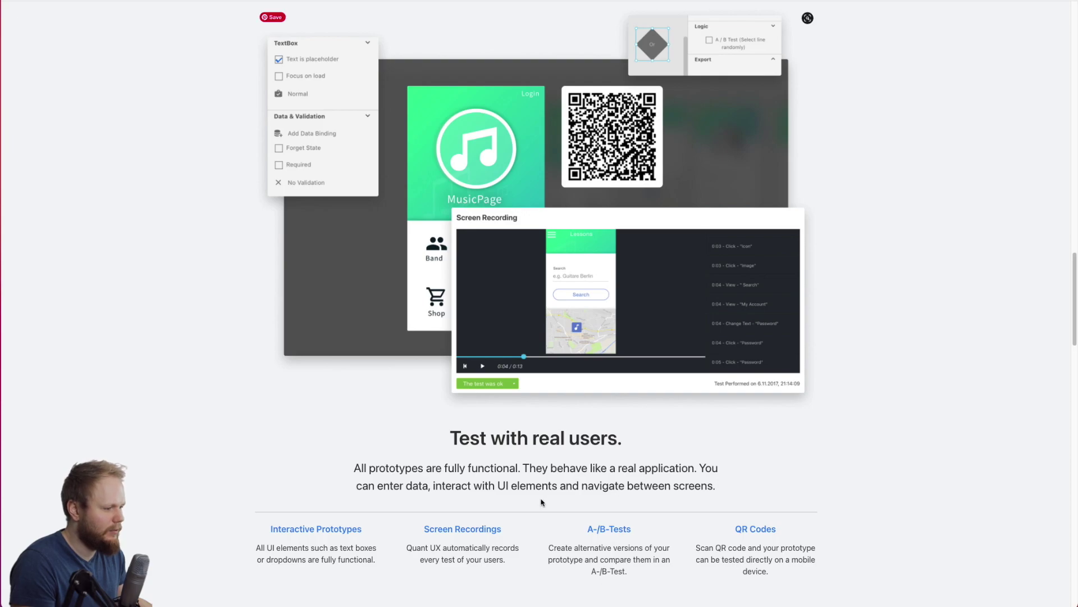
{"action": "scroll", "coordinate": [724, 528], "scroll_direction": "down", "scroll_amount": 10}
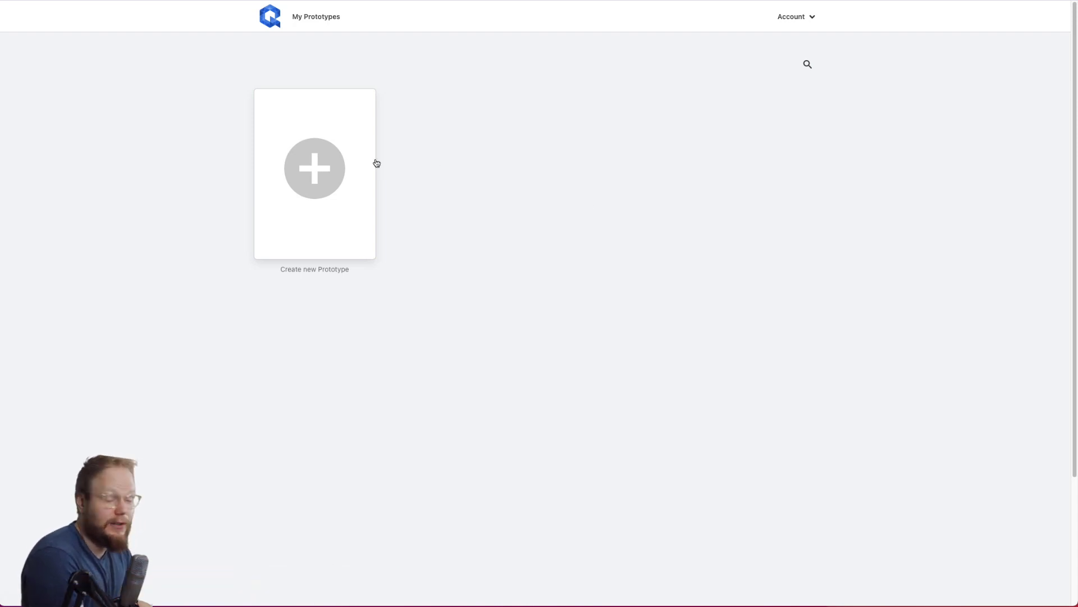
Create the App Test prototype for iPhone X starting with an empty screen.
{"action": "left_click", "coordinate": [281, 193]}
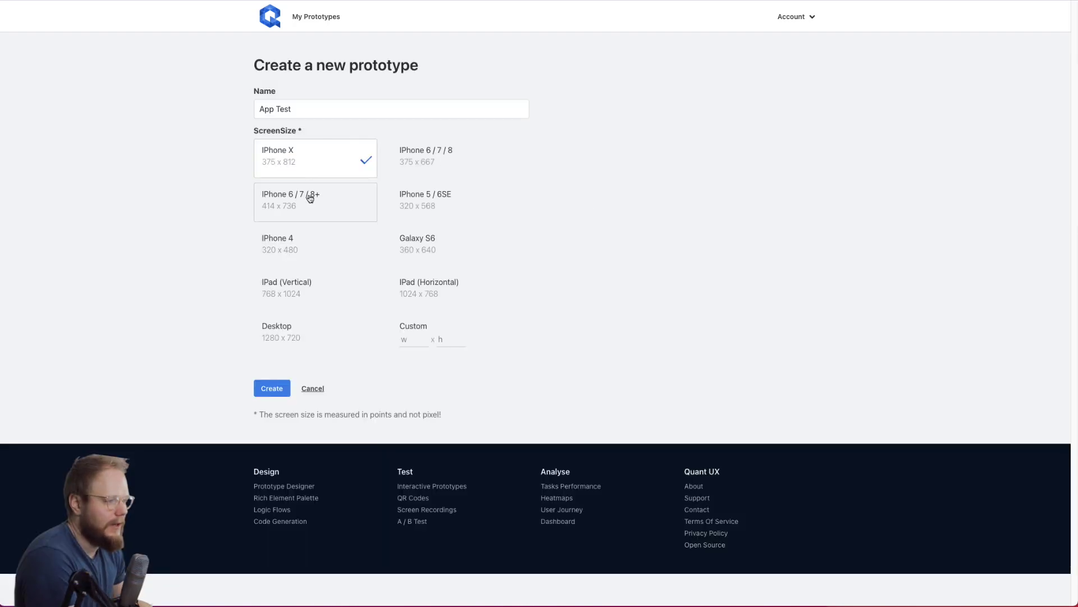
{"action": "left_click", "coordinate": [272, 388]}
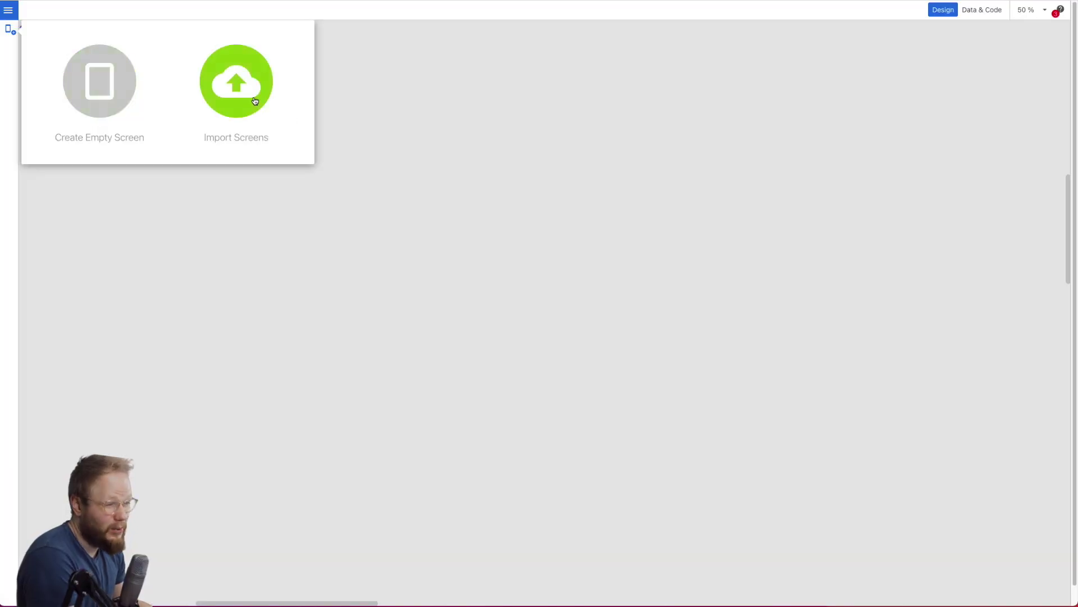
{"action": "left_click", "coordinate": [102, 94]}
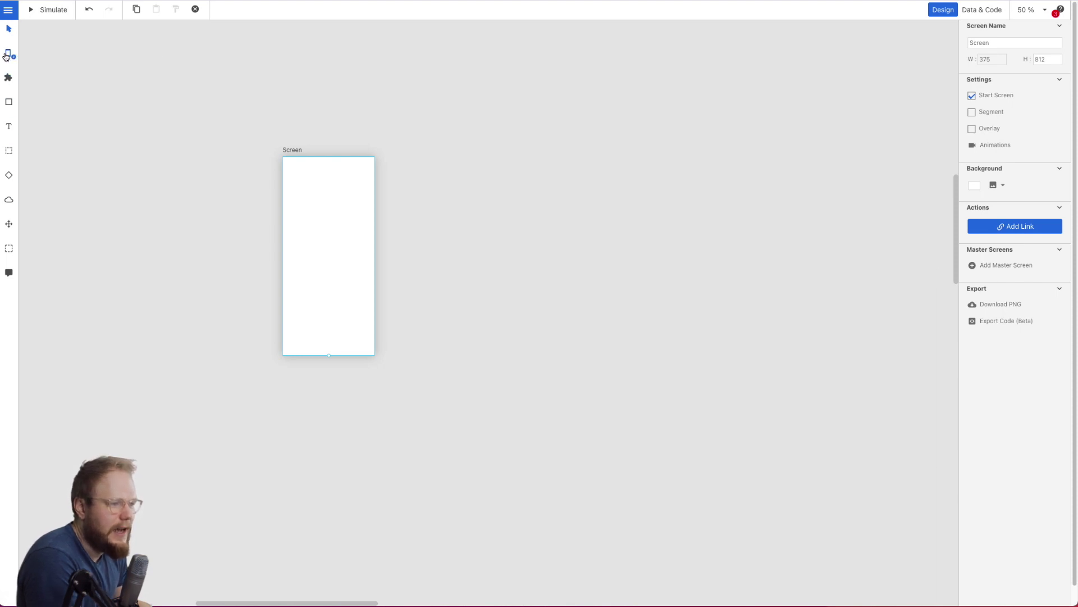
Browse the widget library's Charts, Icons, My Symbols and Lightning categories, then add a stepper widget.
{"action": "left_click", "coordinate": [8, 78]}
{"action": "scroll", "coordinate": [289, 152], "scroll_direction": "down", "scroll_amount": 10}
{"action": "scroll", "coordinate": [289, 159], "scroll_direction": "up", "scroll_amount": 10}
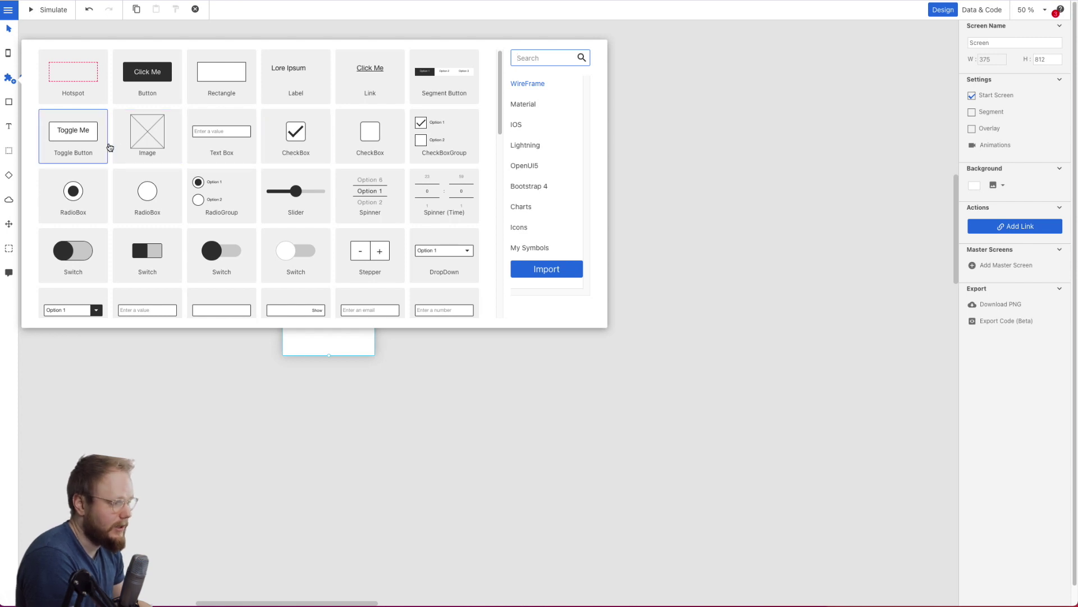
{"action": "left_click", "coordinate": [520, 208]}
{"action": "left_click", "coordinate": [519, 228]}
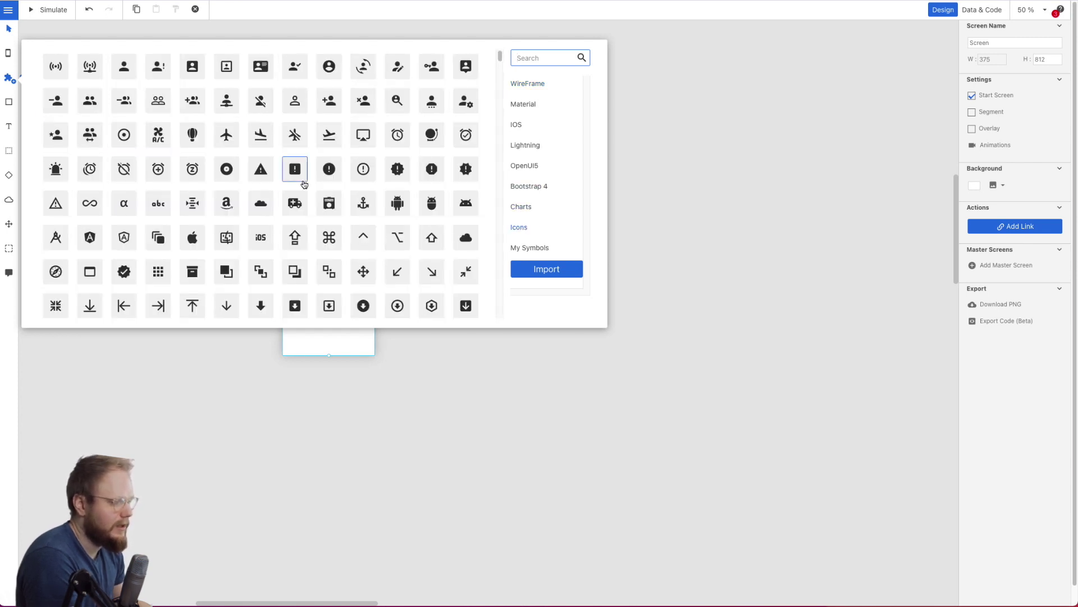
{"action": "scroll", "coordinate": [371, 212], "scroll_direction": "down", "scroll_amount": 5}
{"action": "left_click", "coordinate": [538, 249]}
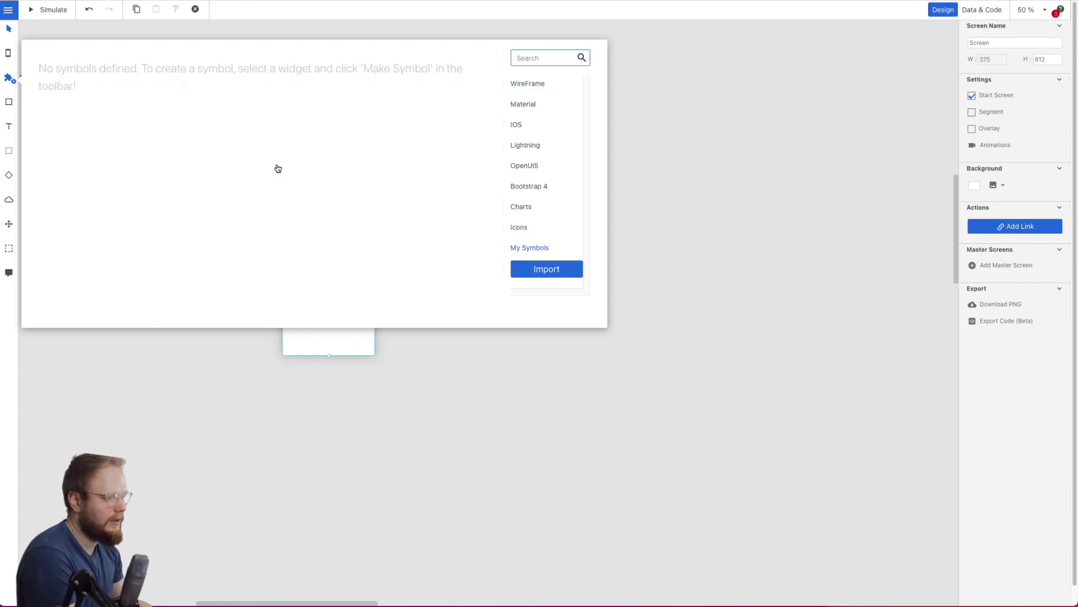
{"action": "left_click", "coordinate": [544, 149]}
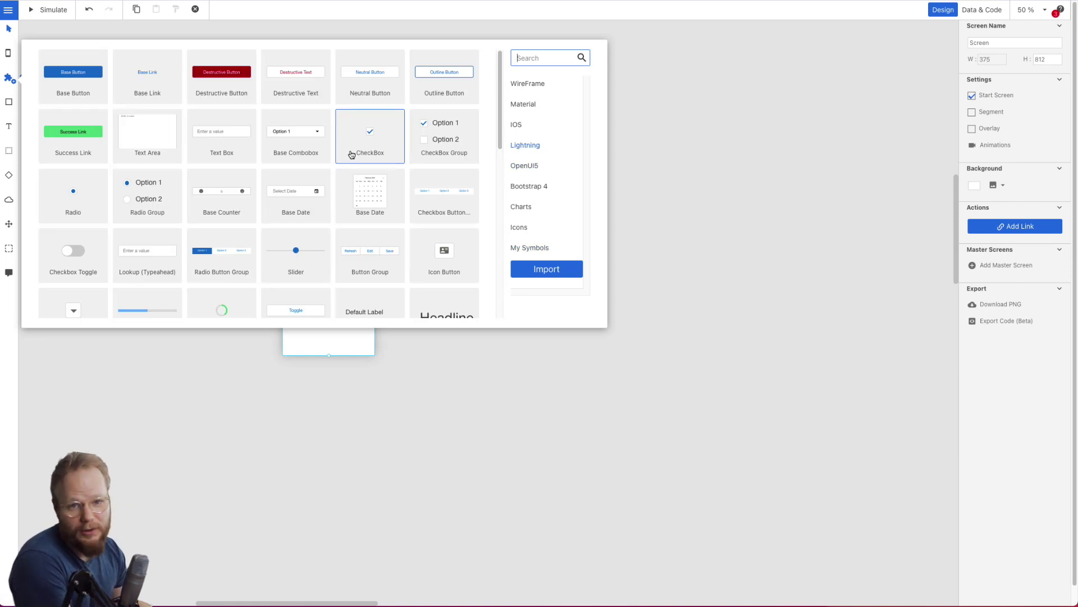
{"action": "left_click", "coordinate": [10, 104]}
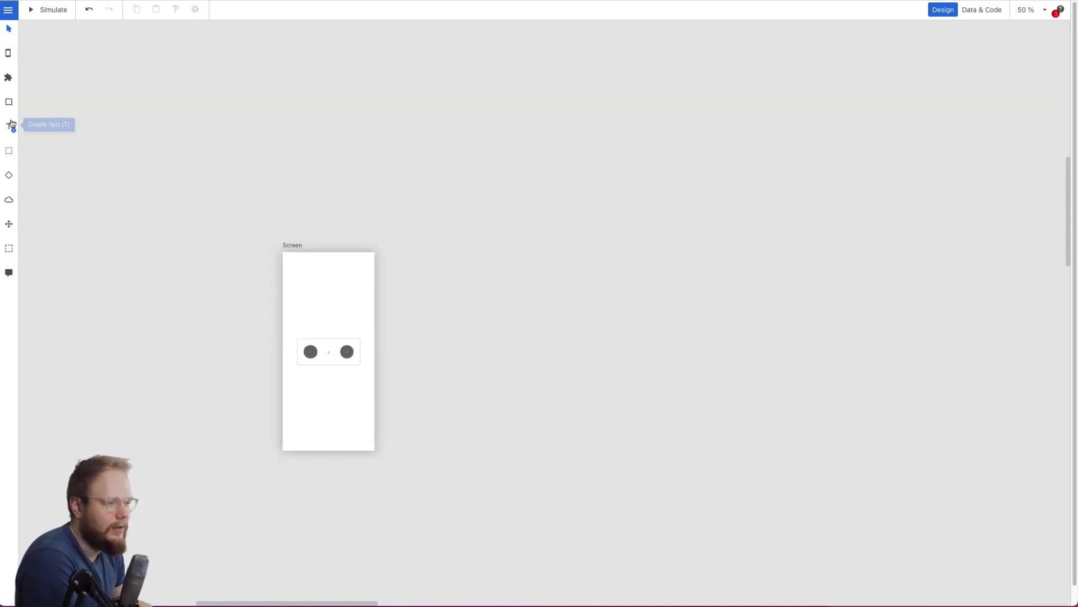
Add an Or logic node and duplicate the screen twice, naming the copies A and B.
{"action": "left_click", "coordinate": [10, 179]}
{"action": "left_click", "coordinate": [294, 255]}
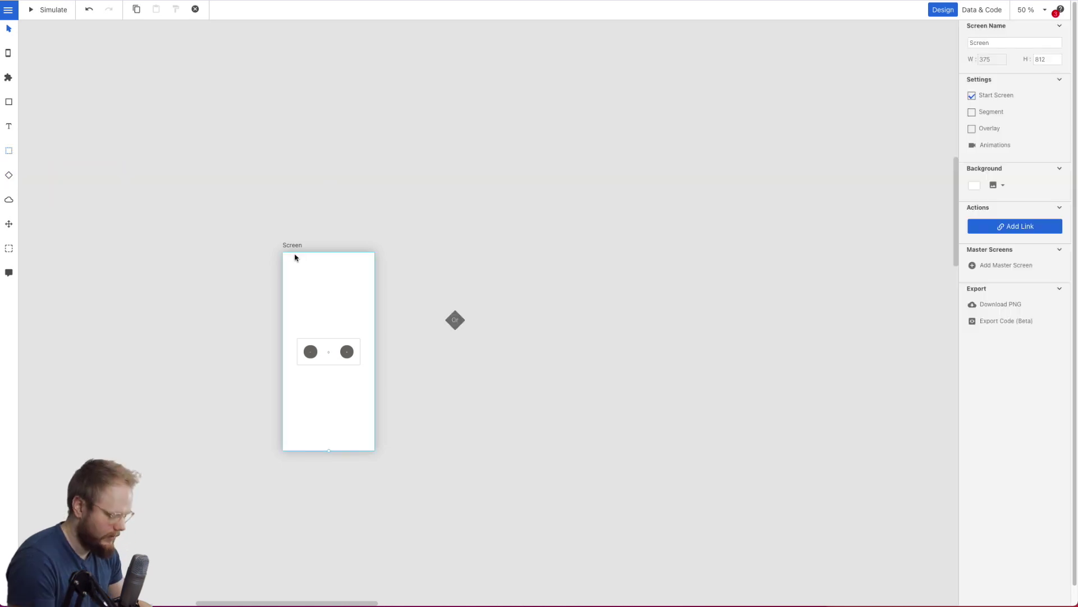
{"action": "key", "text": "ctrl+c"}
{"action": "key", "text": "ctrl+v"}
{"action": "left_click_drag", "start_coordinate": [343, 265], "coordinate": [578, 109]}
{"action": "key", "text": "ctrl+v"}
{"action": "type", "text": "A"}
{"action": "left_click", "coordinate": [582, 412]}
{"action": "type", "text": "B"}
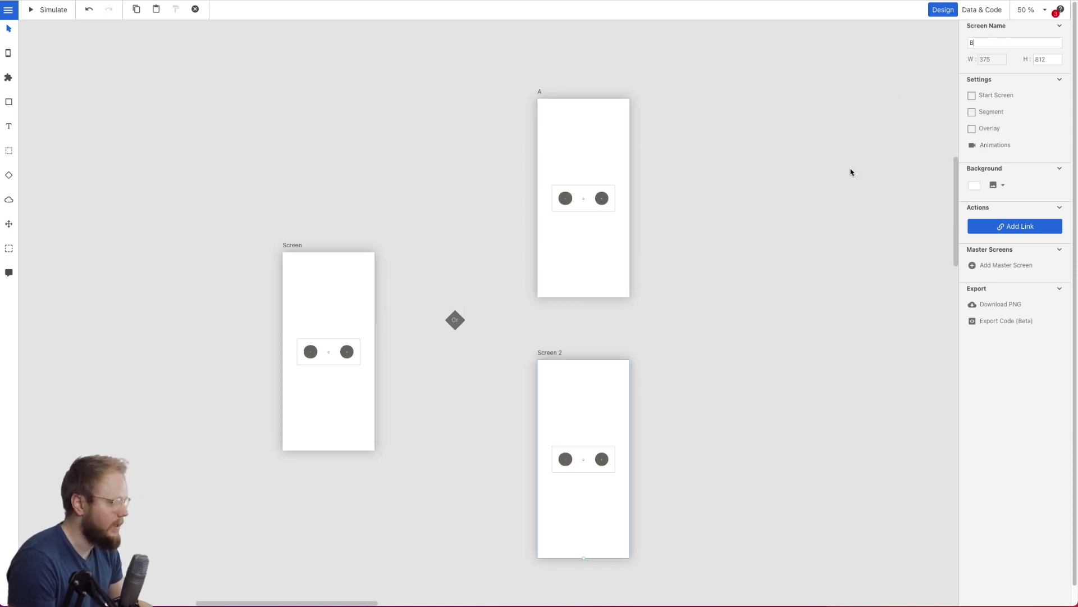
Link the Or node to screen A, then review the Name data binding and conditional links.
{"action": "left_click", "coordinate": [464, 320]}
{"action": "left_click", "coordinate": [1015, 103]}
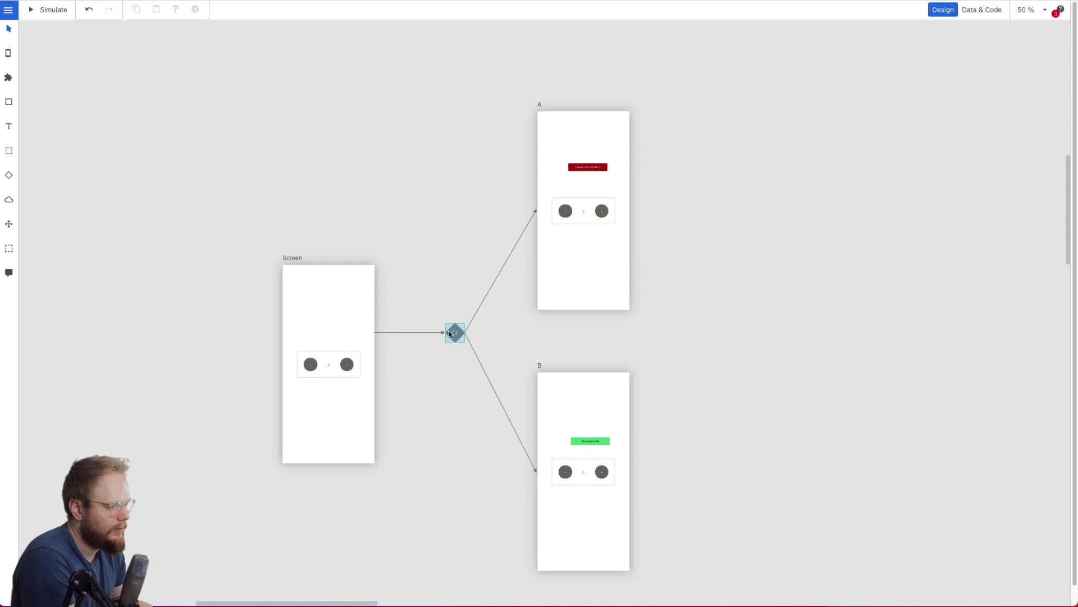
{"action": "left_click", "coordinate": [448, 331]}
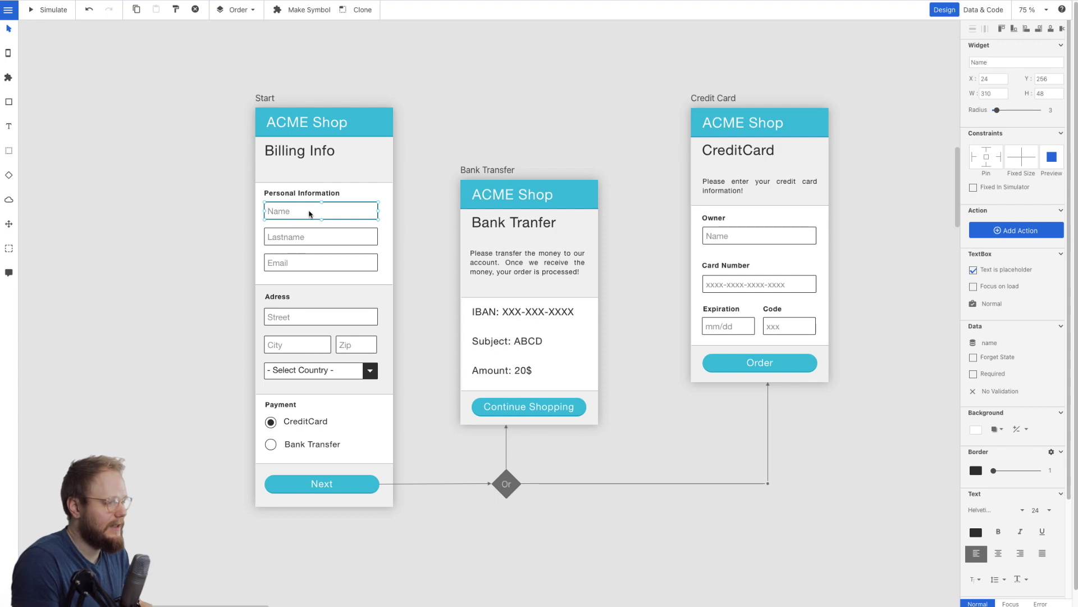
{"action": "left_click", "coordinate": [989, 342]}
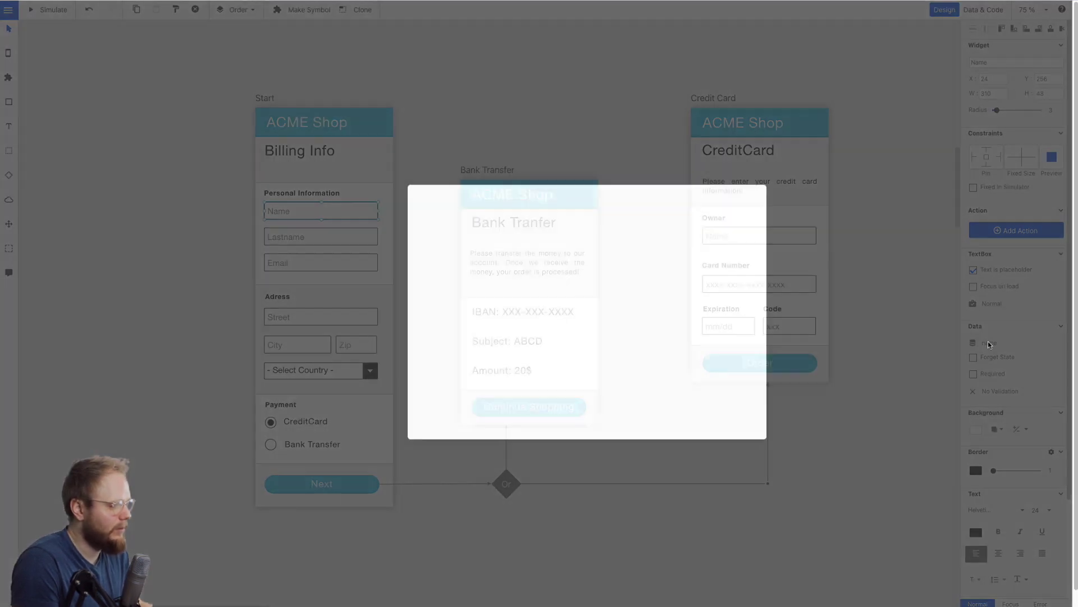
{"action": "left_click", "coordinate": [424, 185]}
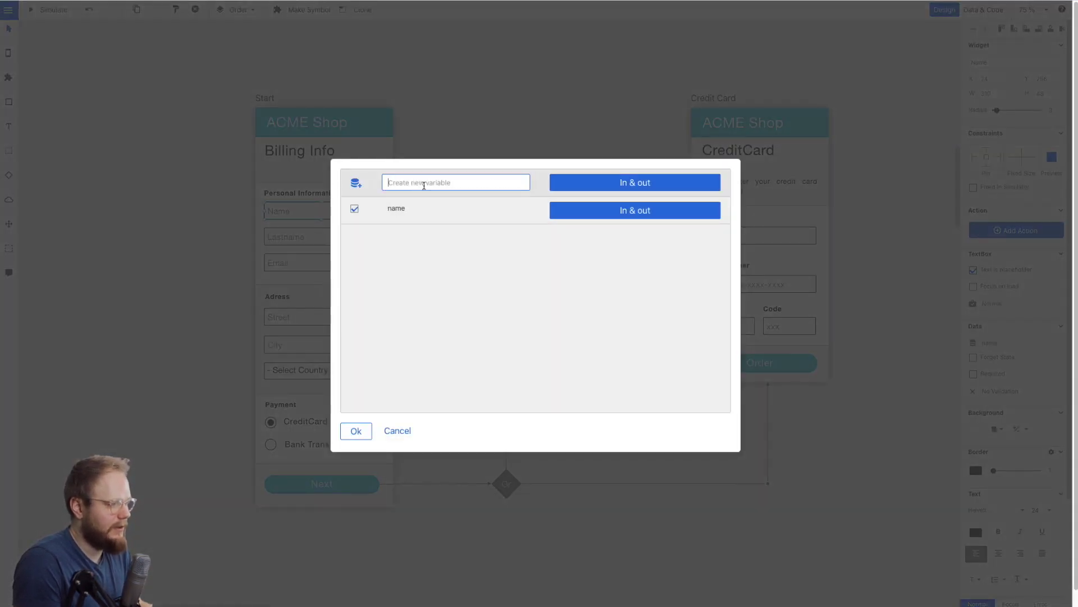
{"action": "left_click", "coordinate": [393, 431]}
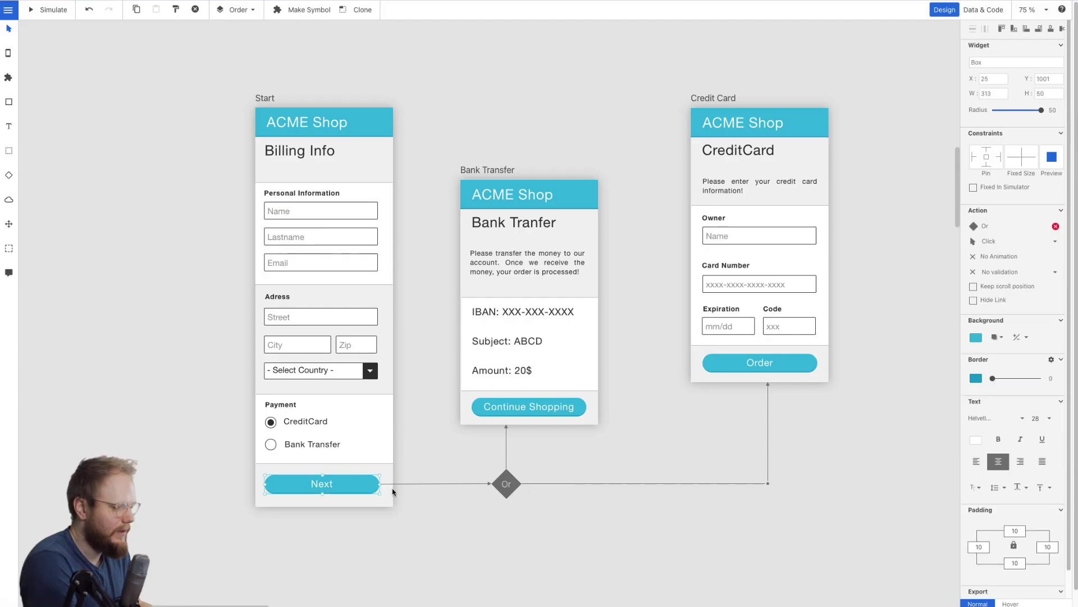
{"action": "left_click", "coordinate": [508, 482]}
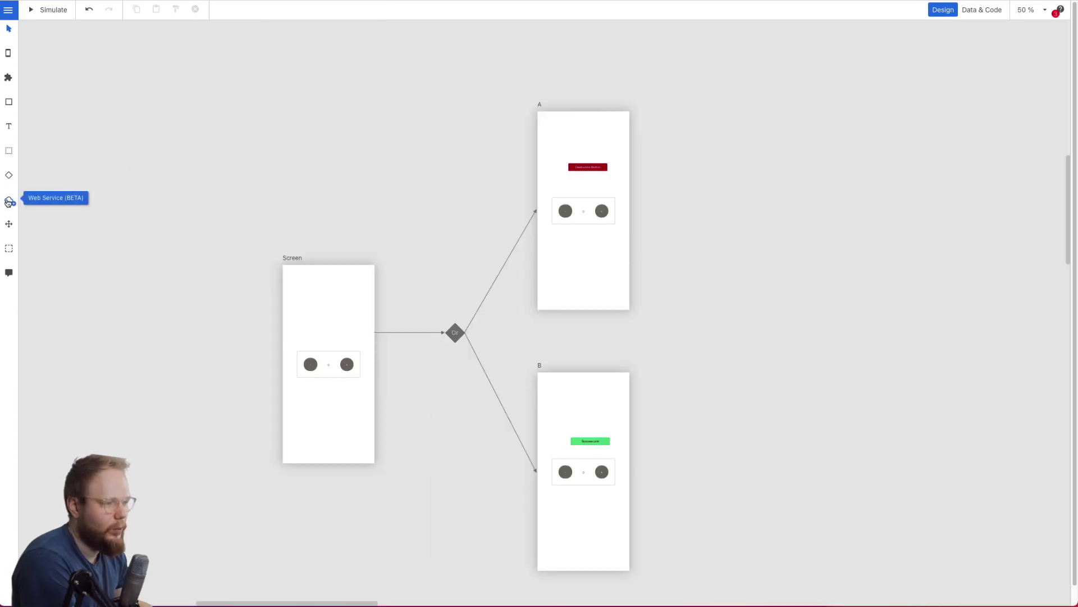
{"action": "left_click", "coordinate": [8, 202]}
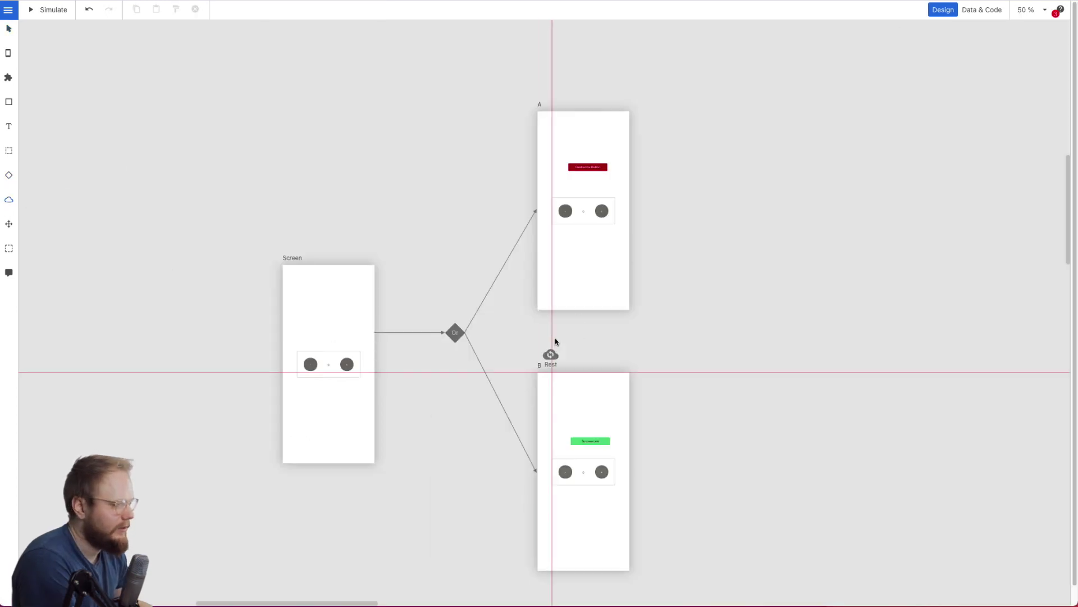
Place a Rest widget on screen A, cancel its request settings, and delete it.
{"action": "left_click", "coordinate": [562, 263]}
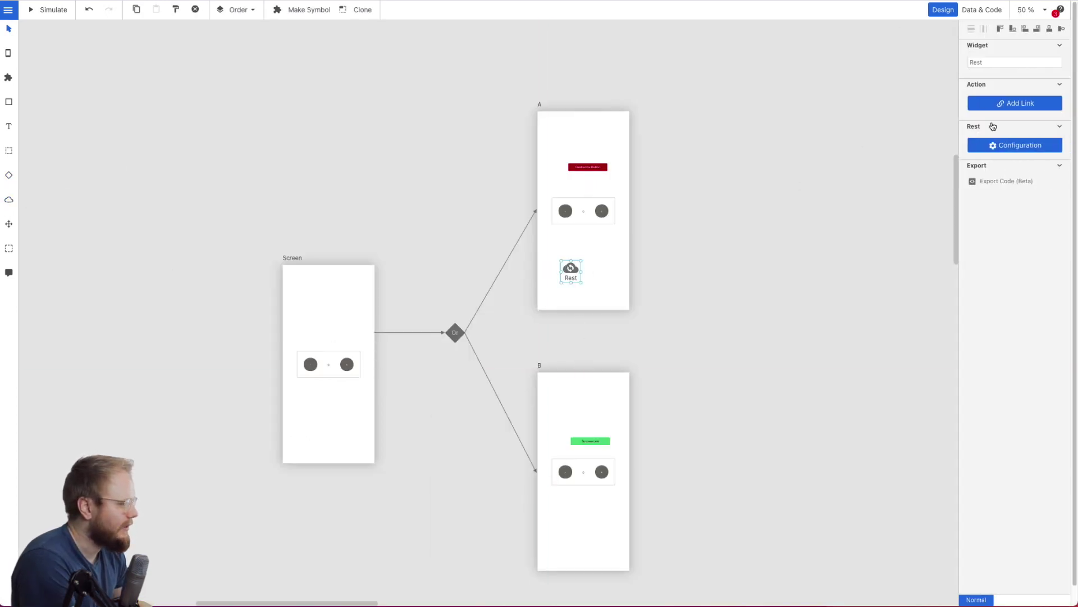
{"action": "left_click", "coordinate": [1016, 147]}
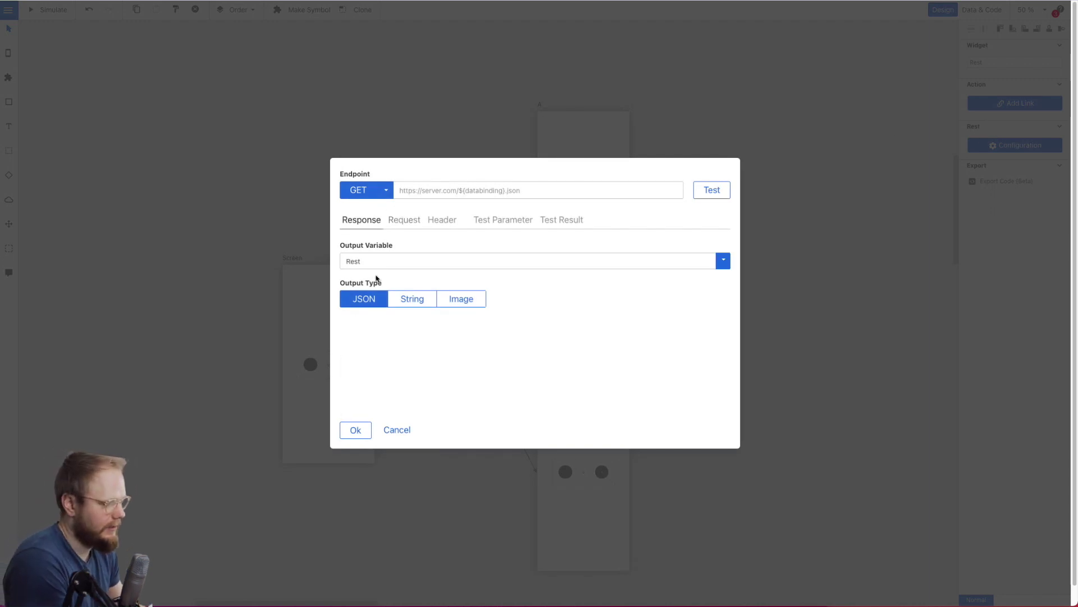
{"action": "left_click", "coordinate": [397, 429]}
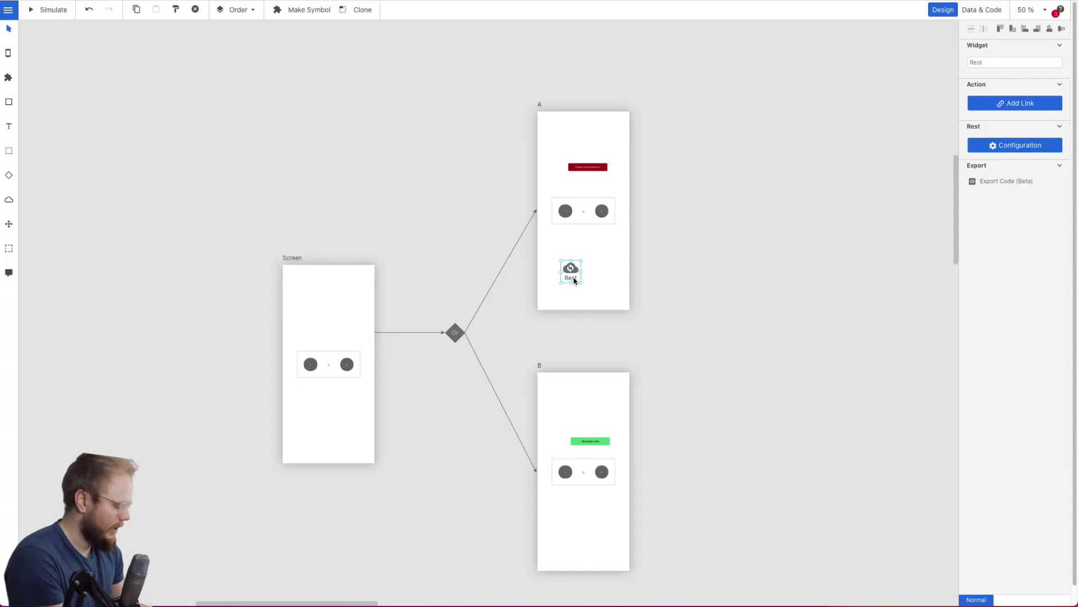
{"action": "key", "text": "Delete"}
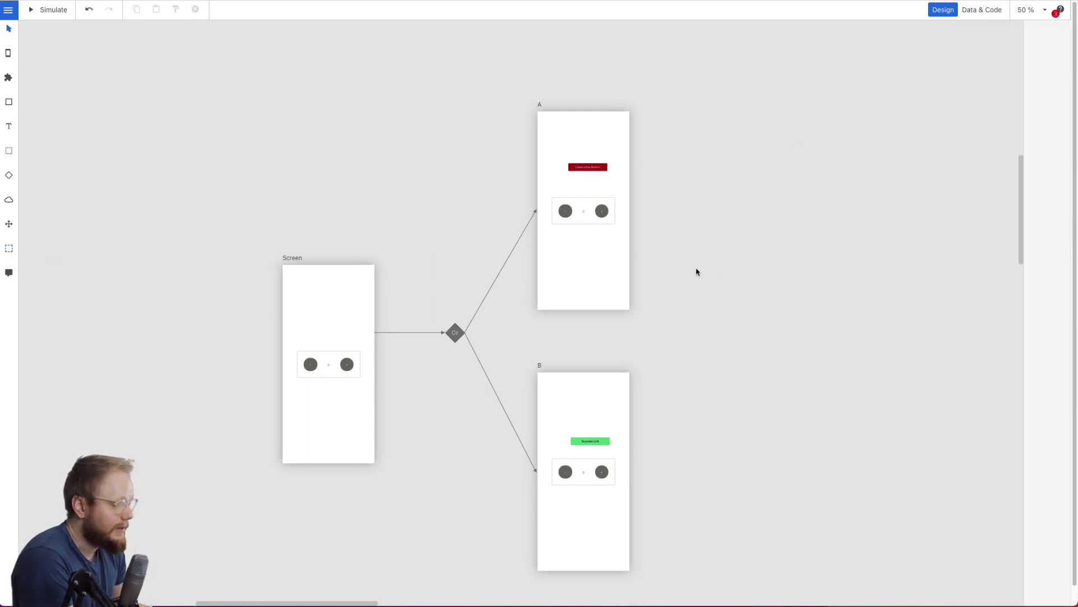
{"action": "scroll", "coordinate": [493, 239], "scroll_direction": "up", "scroll_amount": 1}
{"action": "scroll", "coordinate": [463, 228], "scroll_direction": "down", "scroll_amount": 1}
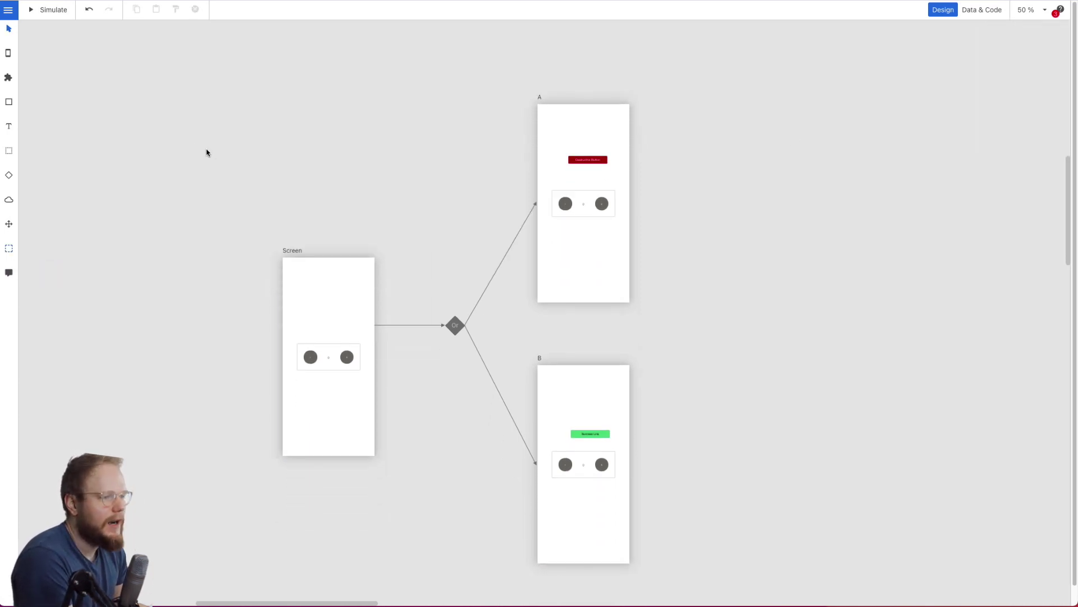
Open the Import dialog with Ctrl+I, choose Figma (Beta), and paste the access key.
{"action": "key", "text": "ctrl+i"}
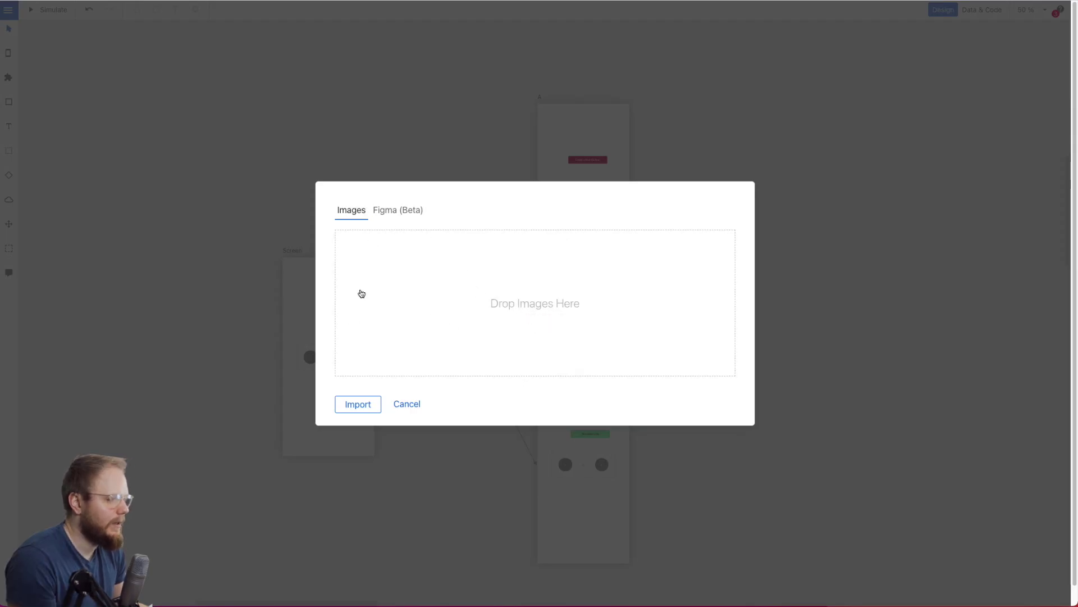
{"action": "left_click", "coordinate": [399, 213]}
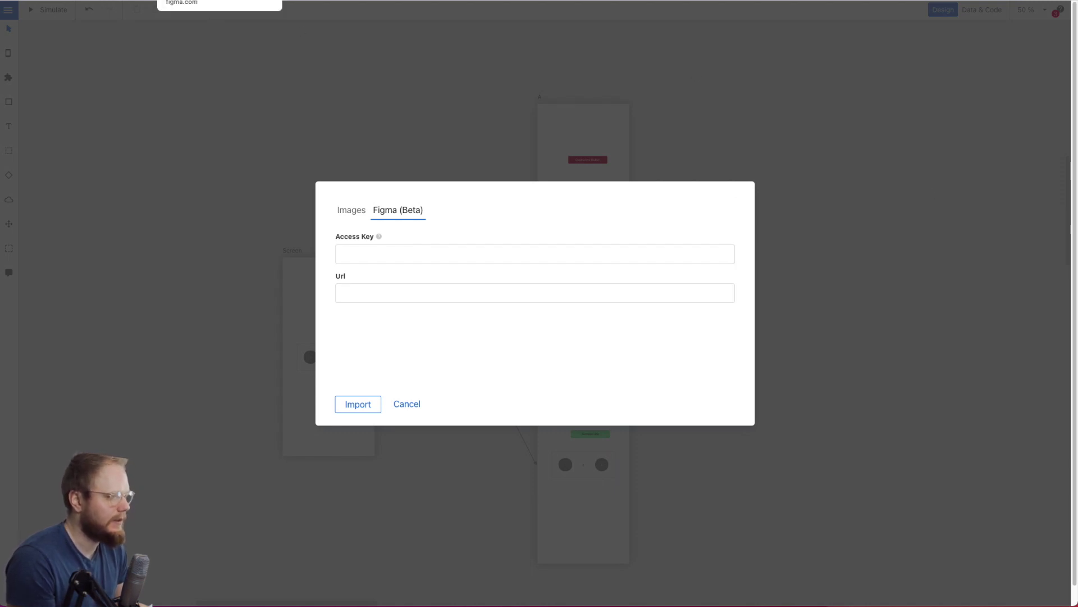
{"action": "left_click", "coordinate": [438, 254]}
{"action": "key", "text": "ctrl+v"}
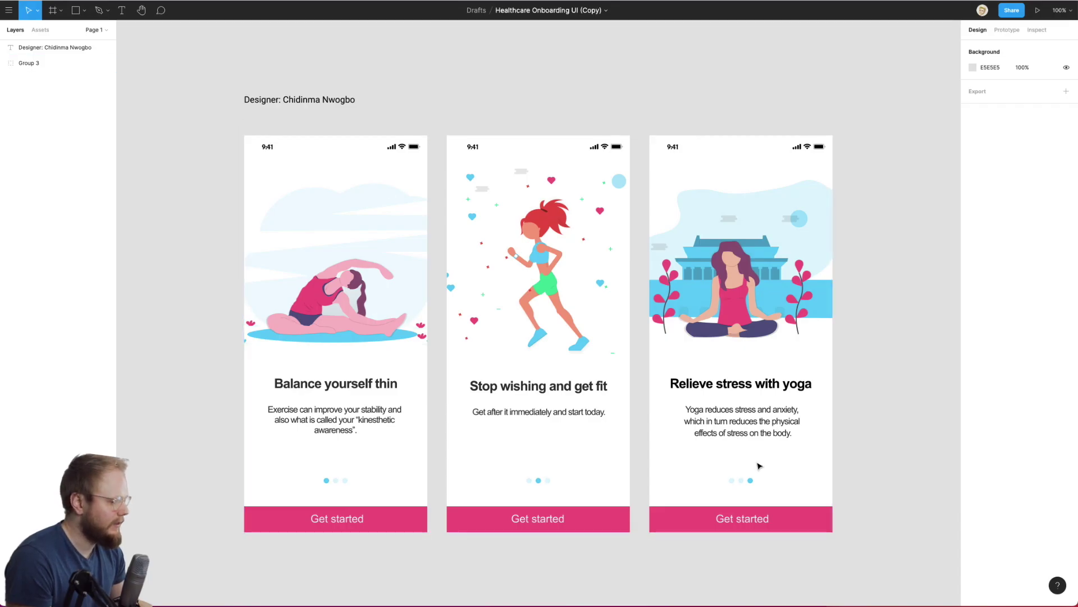
Import Figma's Group 3 onboarding screens and position them beside screens A and B.
{"action": "left_click", "coordinate": [759, 466]}
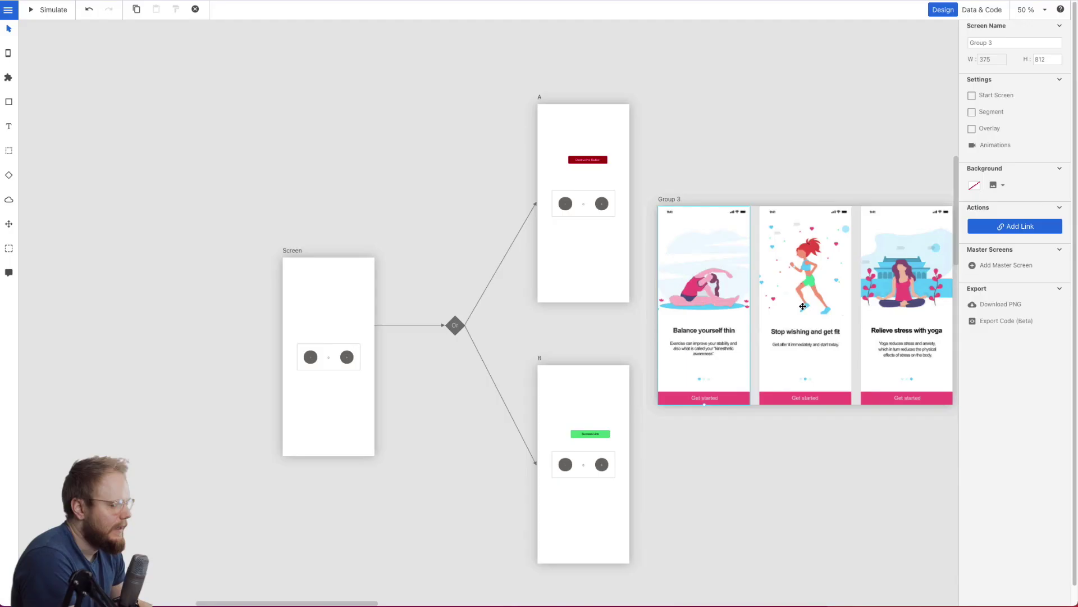
{"action": "left_click_drag", "start_coordinate": [871, 316], "coordinate": [892, 299]}
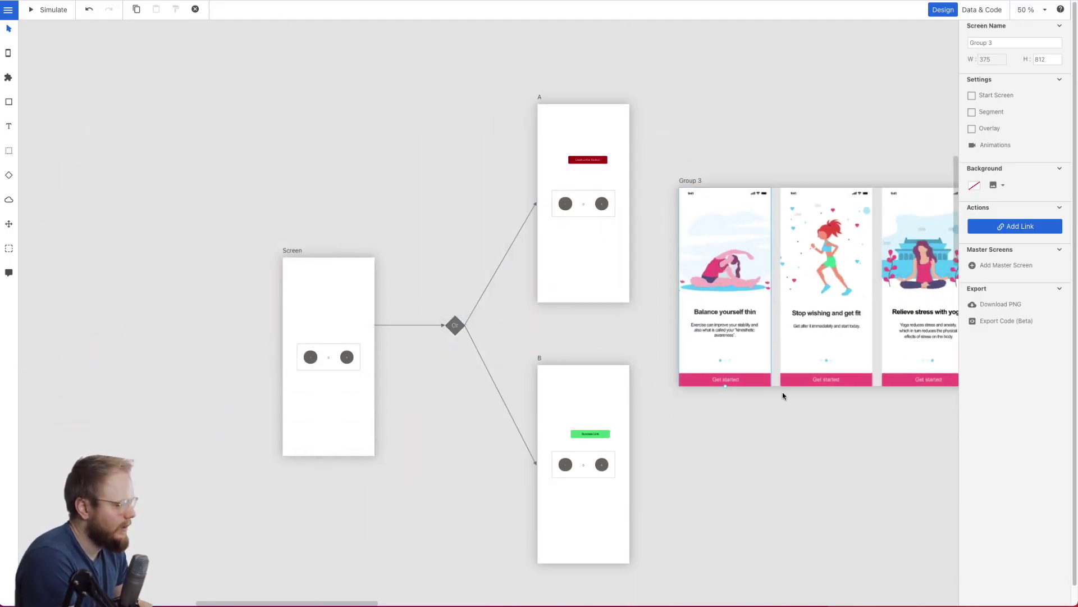
{"action": "left_click", "coordinate": [729, 379]}
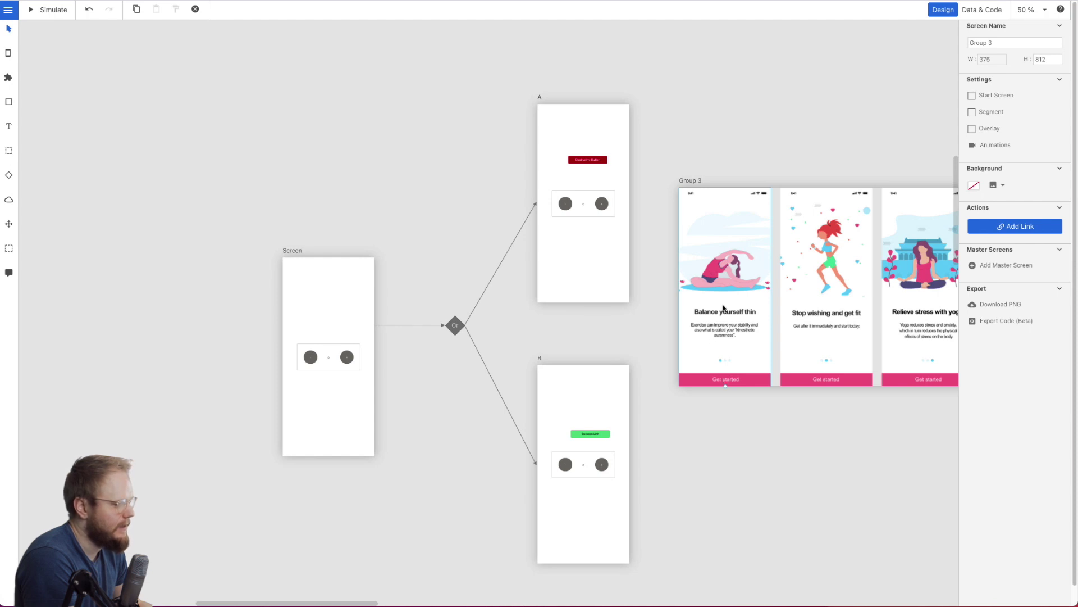
{"action": "left_click_drag", "start_coordinate": [808, 220], "coordinate": [801, 289]}
{"action": "left_click_drag", "start_coordinate": [790, 247], "coordinate": [791, 246]}
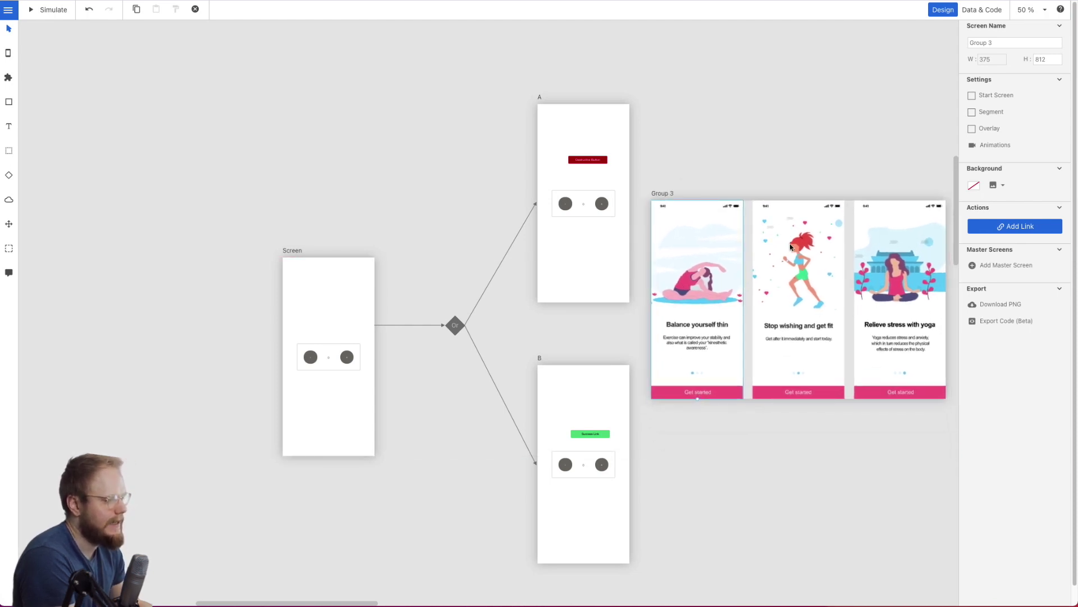
{"action": "left_click", "coordinate": [692, 410]}
{"action": "left_click", "coordinate": [663, 207]}
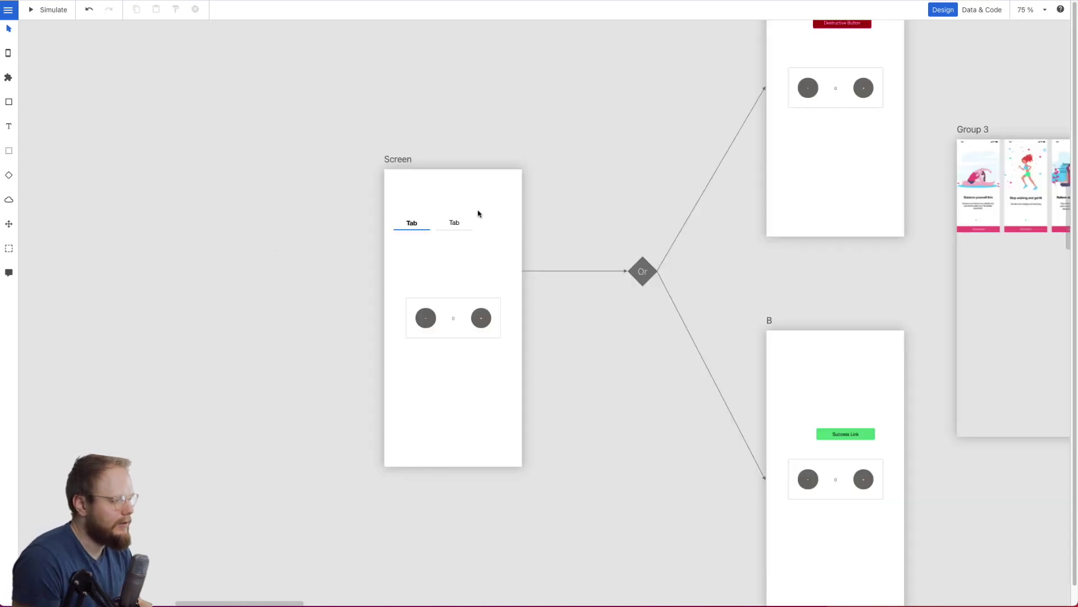
Add a link action from the first Tab on Screen to screen B.
{"action": "left_click", "coordinate": [414, 230]}
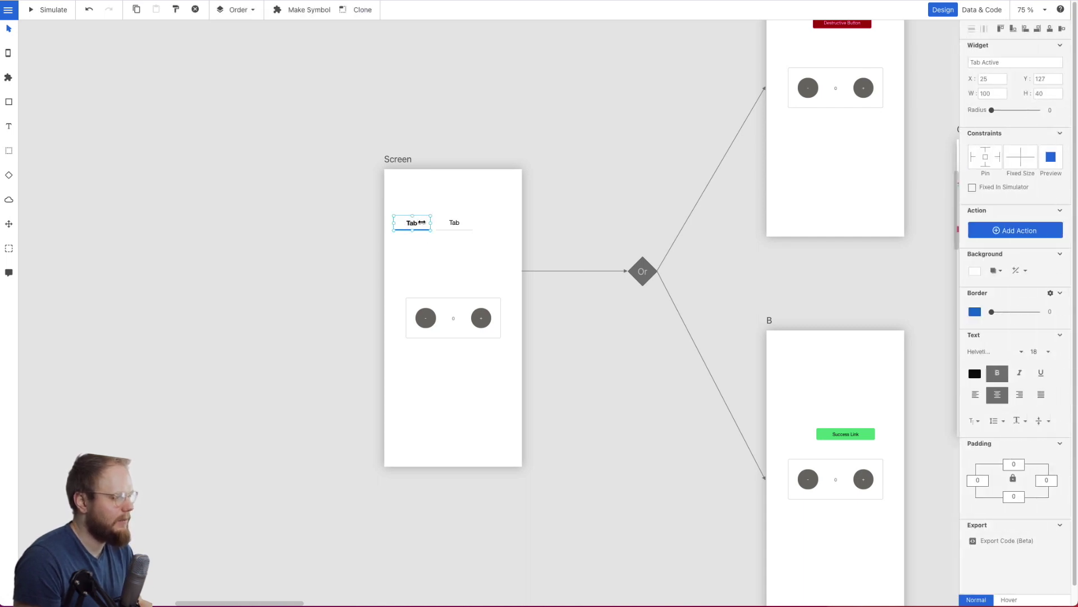
{"action": "left_click", "coordinate": [1027, 231]}
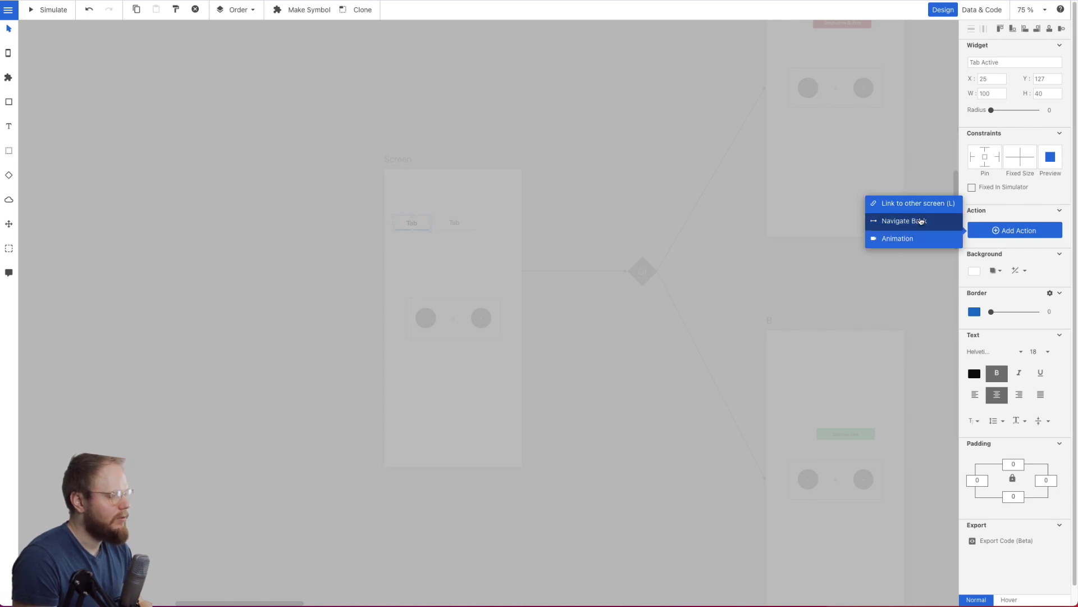
{"action": "left_click", "coordinate": [759, 193]}
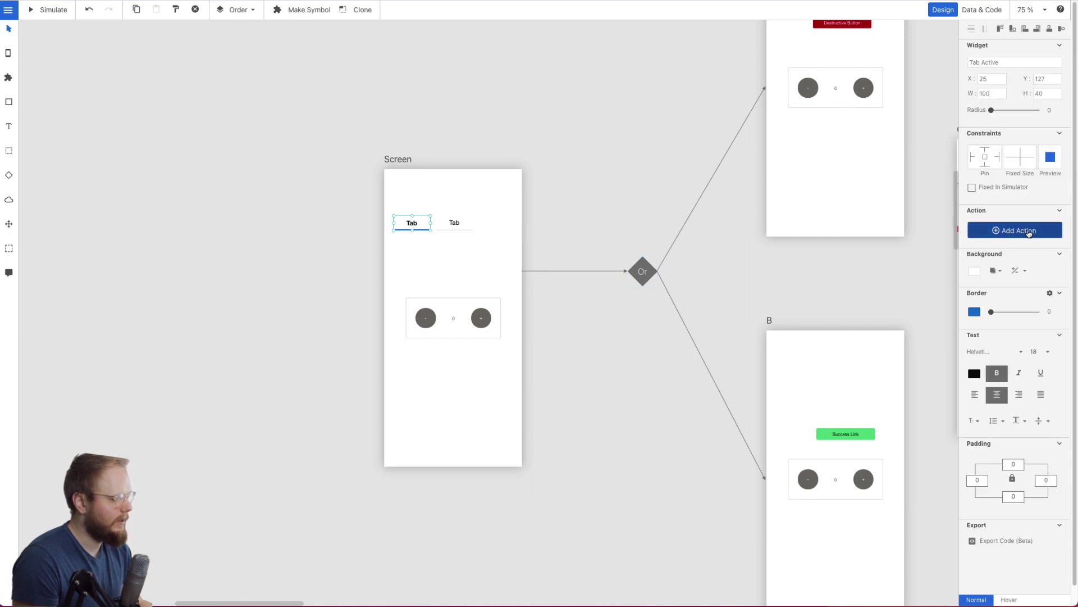
{"action": "left_click", "coordinate": [1017, 230]}
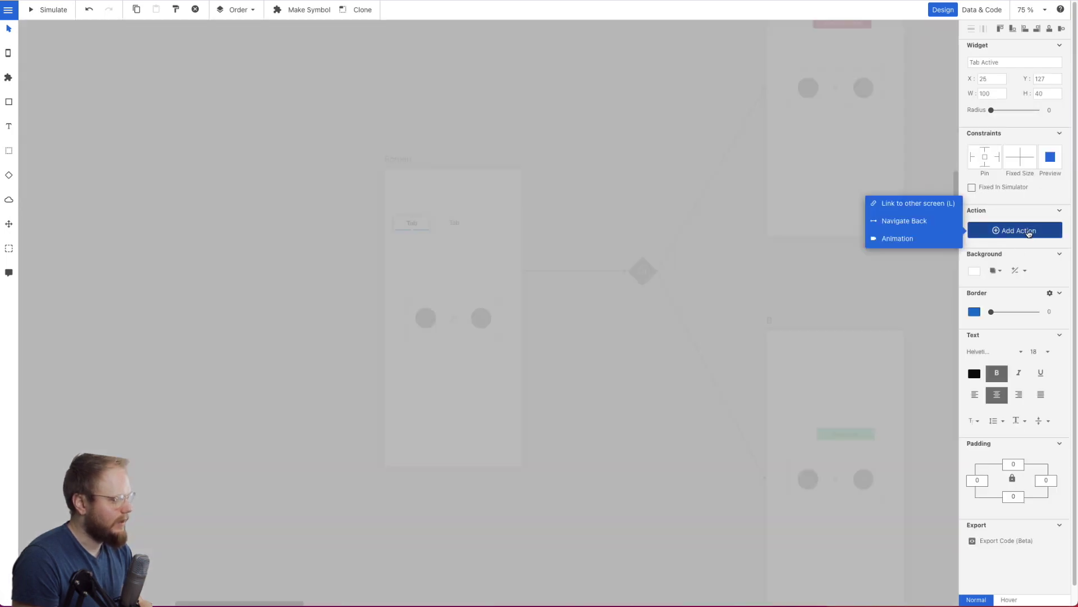
{"action": "left_click", "coordinate": [908, 238]}
{"action": "left_click", "coordinate": [778, 474]}
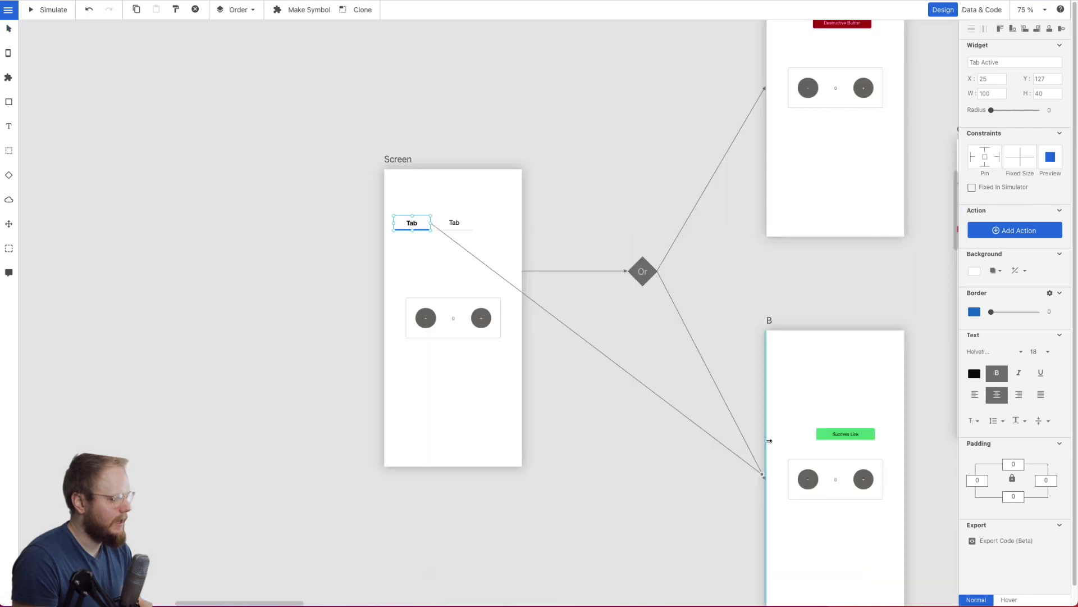
{"action": "left_click", "coordinate": [775, 227]}
{"action": "scroll", "coordinate": [740, 229], "scroll_direction": "right", "scroll_amount": 5}
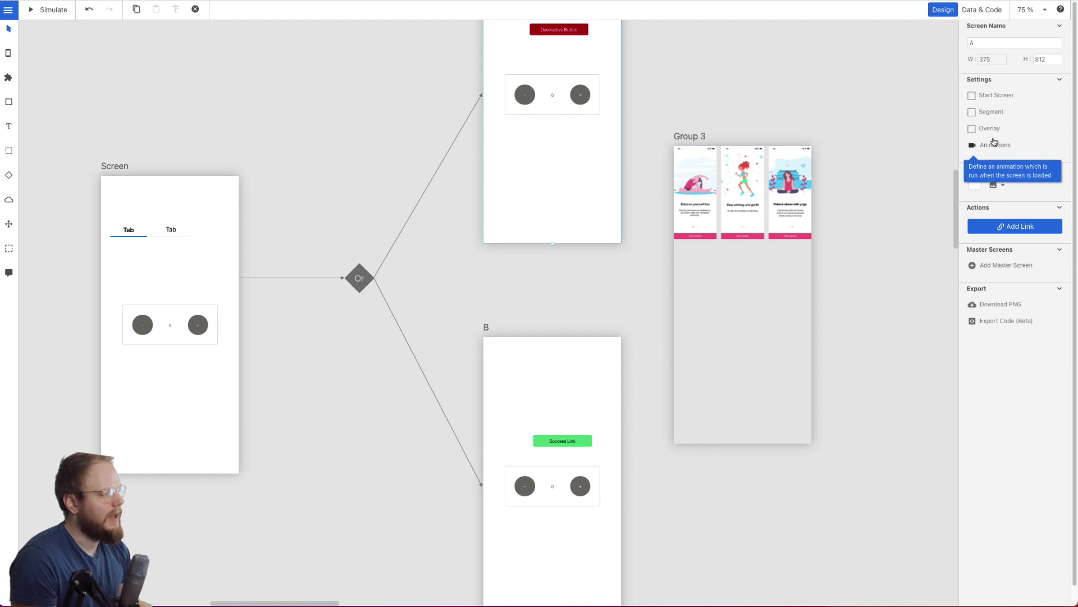
Animate screen A on load: Destructive Button 0.6s, Base Counter 0.7s, Fade In, Ease-In-Out.
{"action": "left_click", "coordinate": [995, 144]}
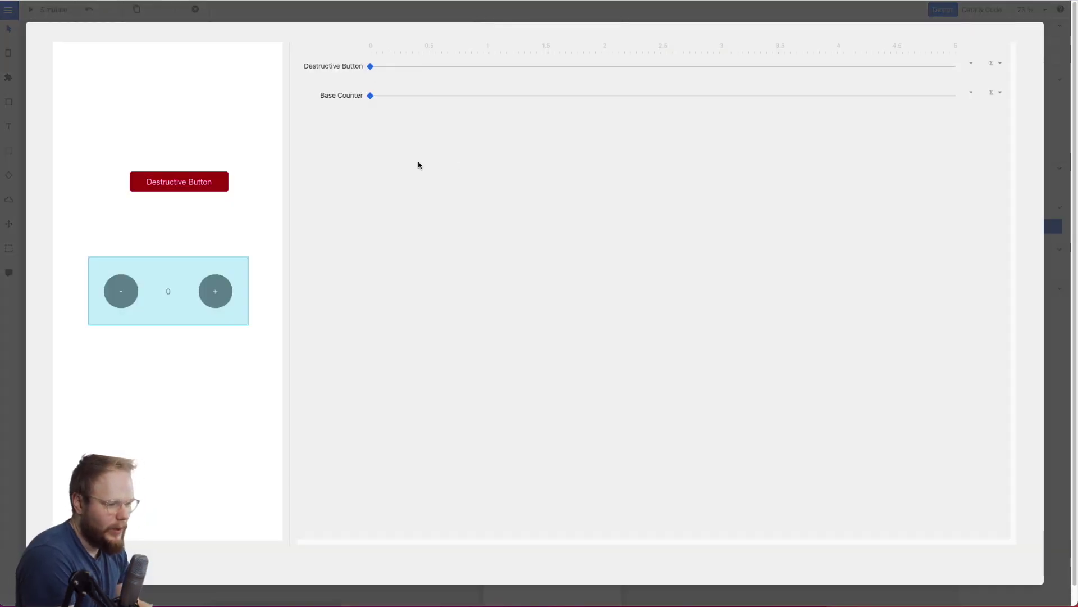
{"action": "left_click_drag", "start_coordinate": [370, 66], "coordinate": [488, 66]}
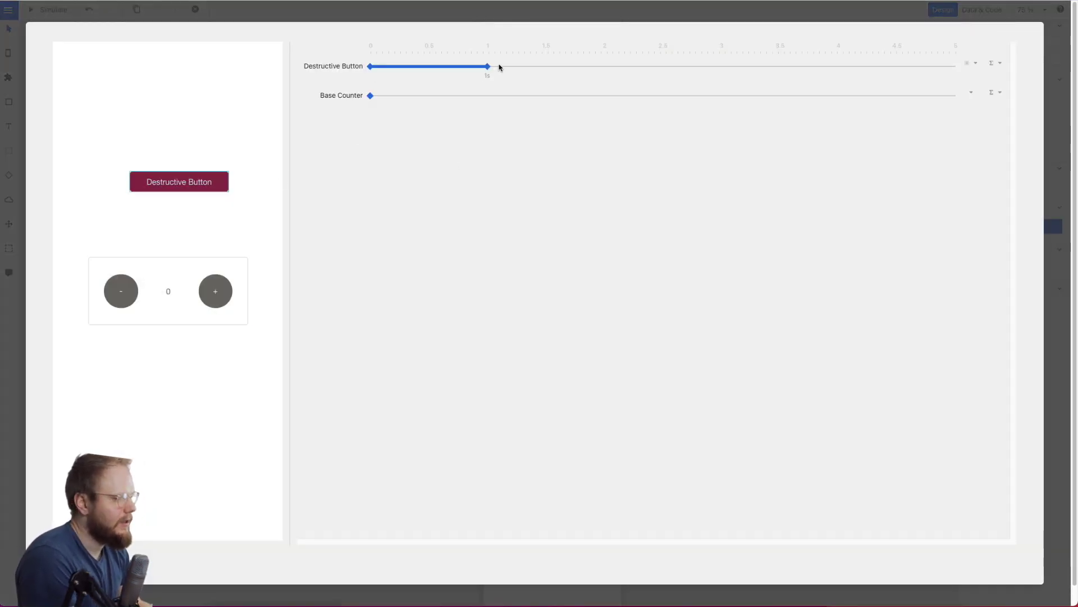
{"action": "left_click_drag", "start_coordinate": [368, 99], "coordinate": [453, 97]}
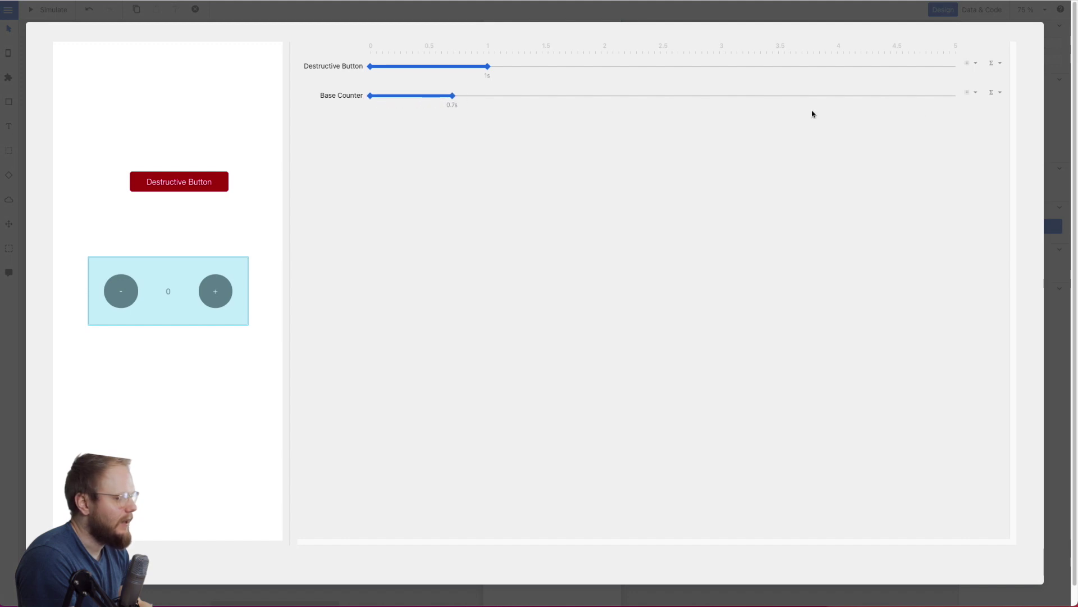
{"action": "left_click", "coordinate": [990, 66]}
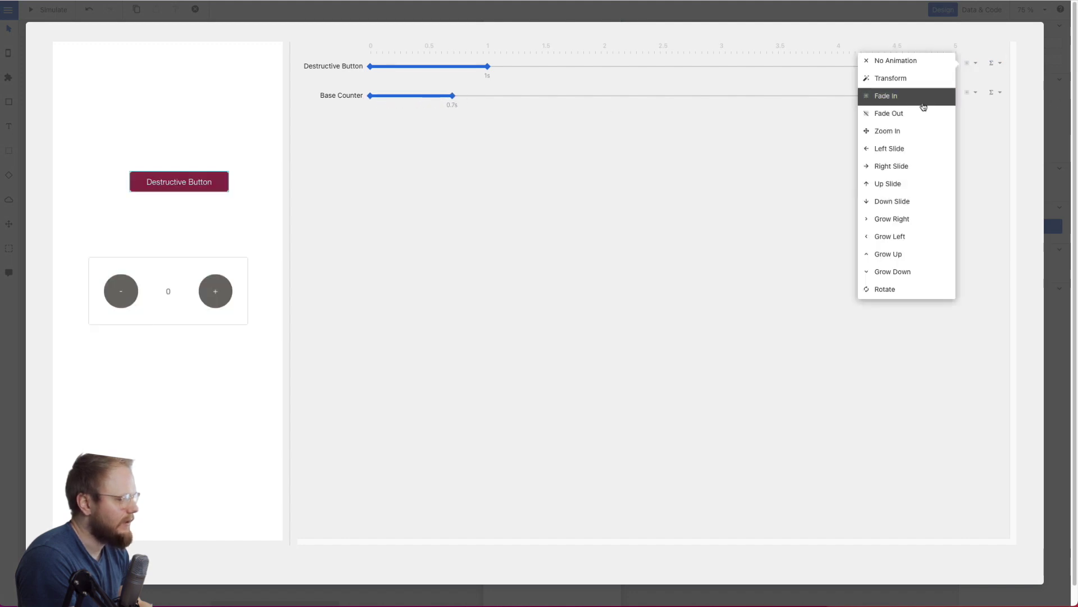
{"action": "left_click", "coordinate": [921, 132]}
{"action": "left_click", "coordinate": [912, 162]}
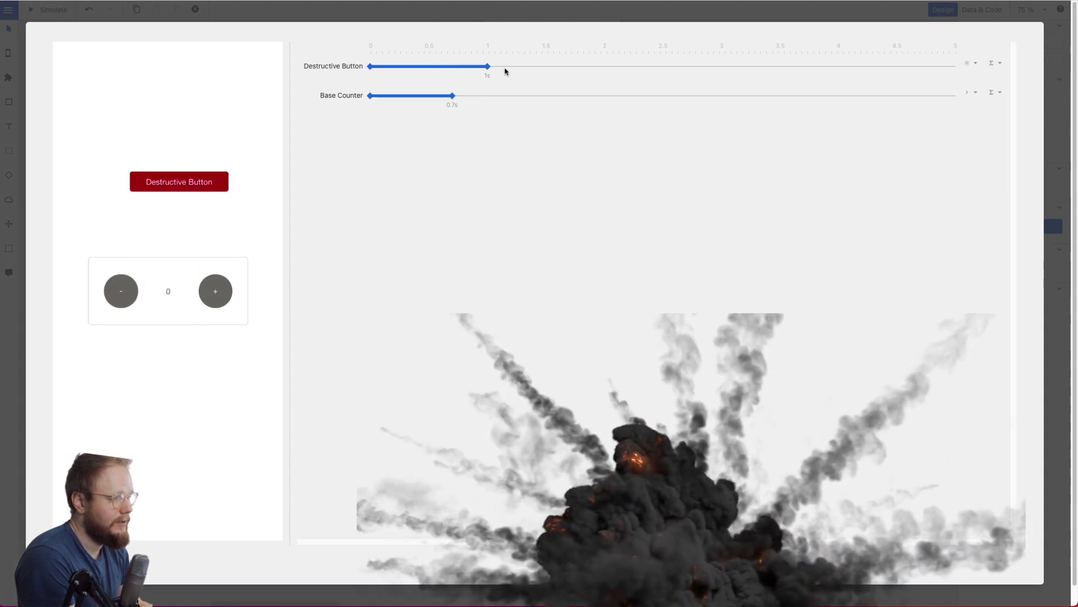
{"action": "left_click_drag", "start_coordinate": [487, 67], "coordinate": [430, 70]}
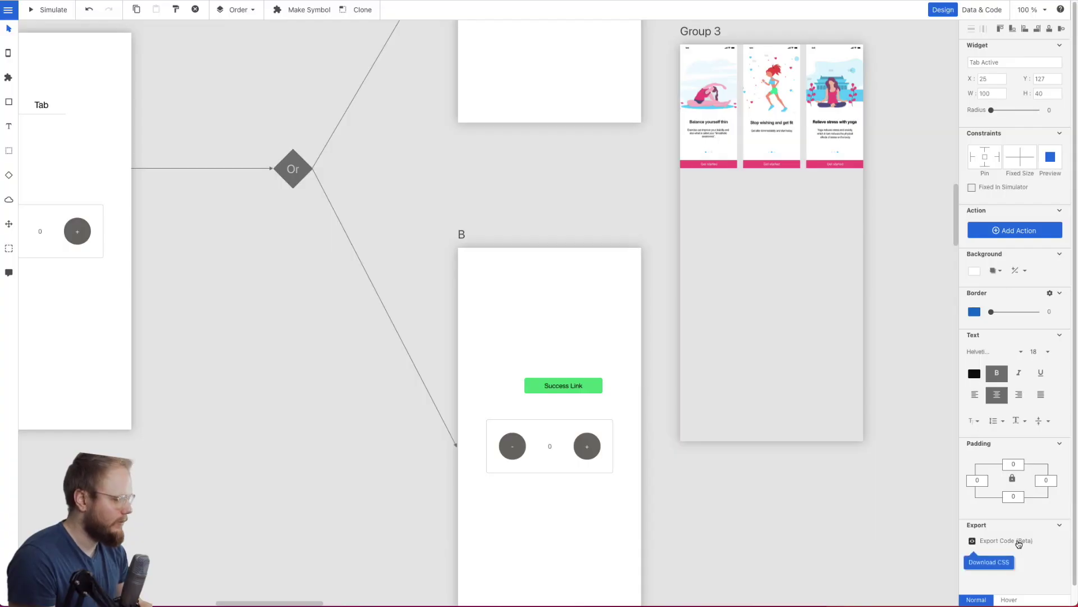
Review the exported CSS and HTML code for the prototype, then close the code view.
{"action": "left_click", "coordinate": [1005, 541]}
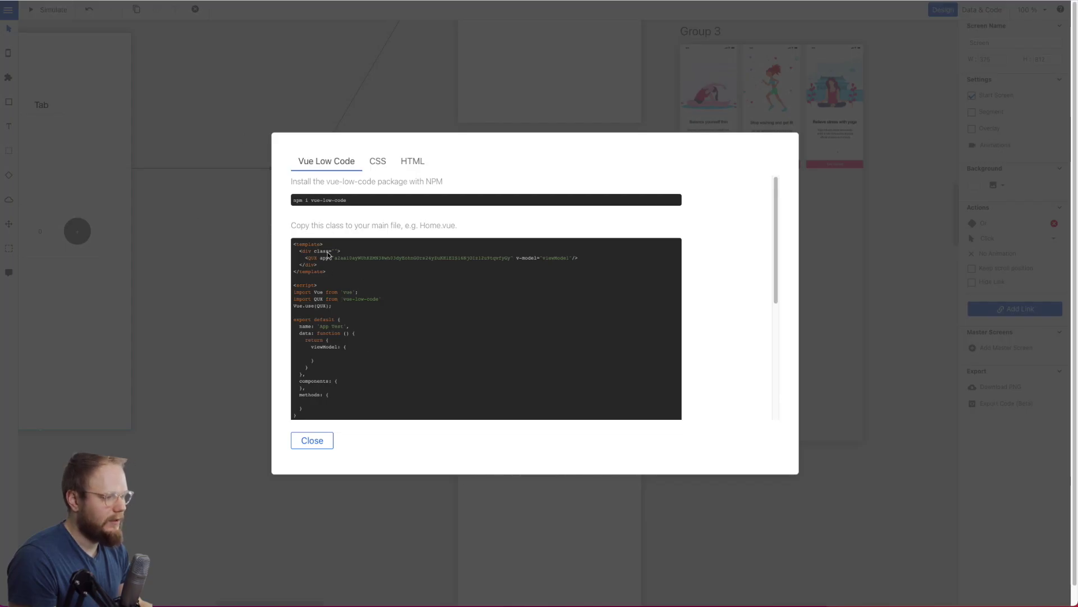
{"action": "left_click", "coordinate": [380, 164]}
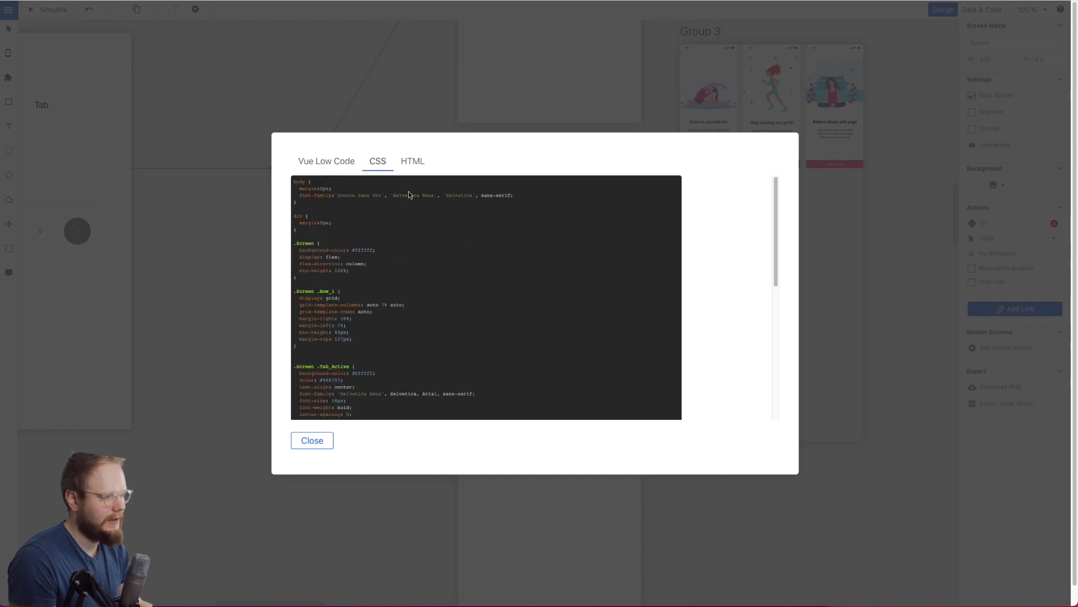
{"action": "left_click", "coordinate": [413, 163]}
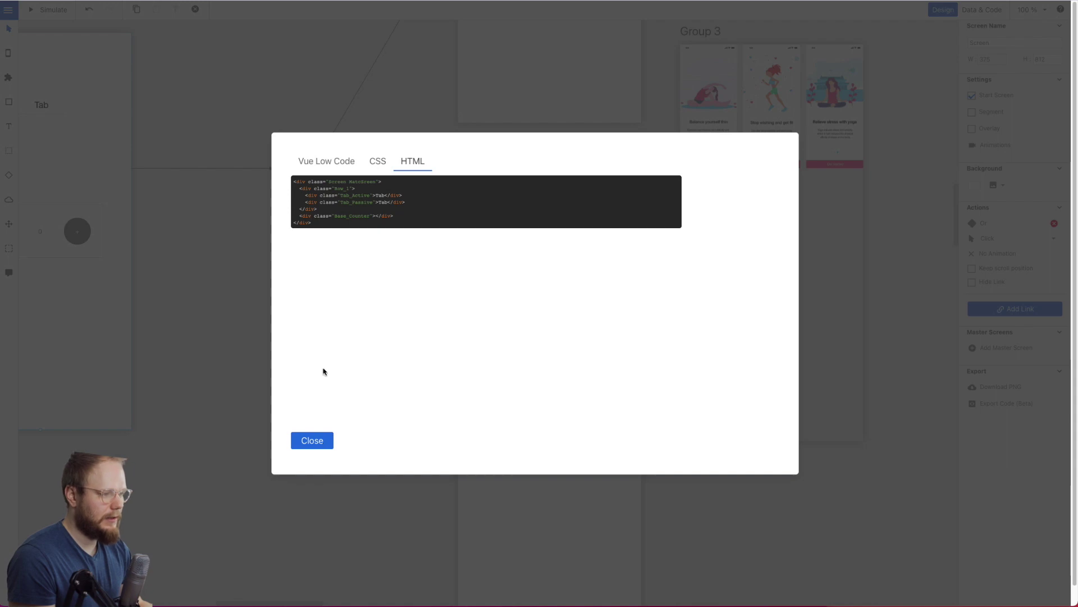
{"action": "left_click", "coordinate": [374, 163]}
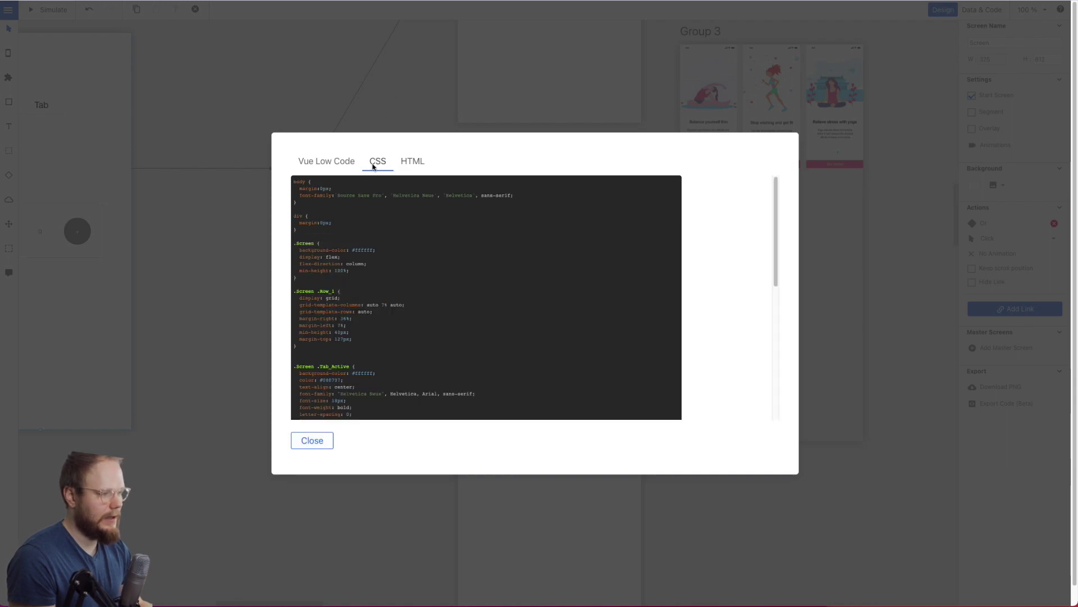
{"action": "left_click", "coordinate": [297, 442]}
{"action": "left_click", "coordinate": [294, 334]}
Double-click a screen to edit it, then open the Shueman V2 example project.
{"action": "scroll", "coordinate": [294, 334], "scroll_direction": "down", "scroll_amount": 2}
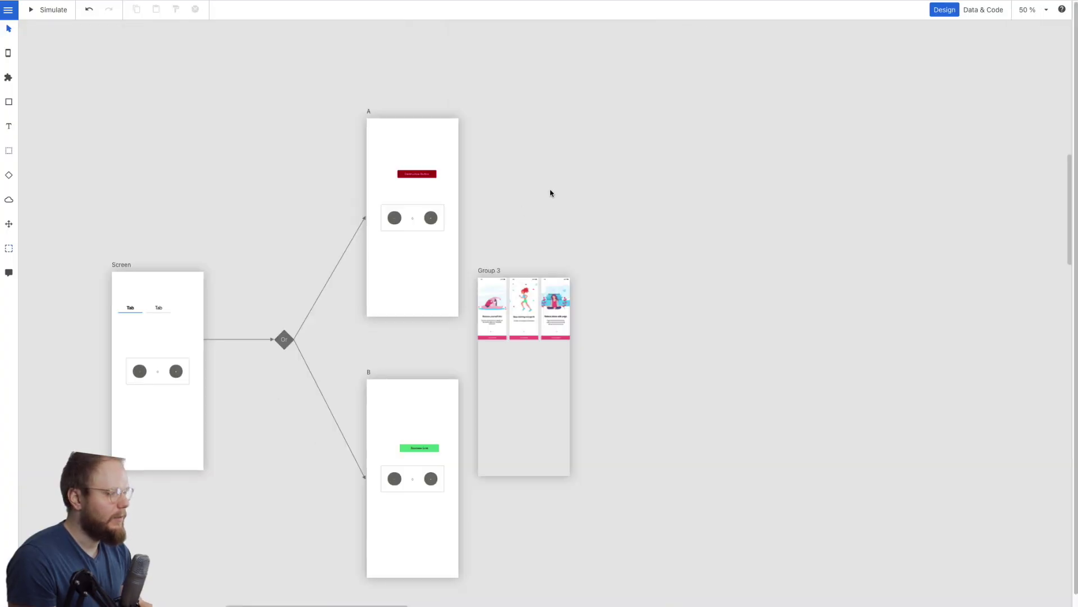
{"action": "scroll", "coordinate": [497, 220], "scroll_direction": "down", "scroll_amount": 1}
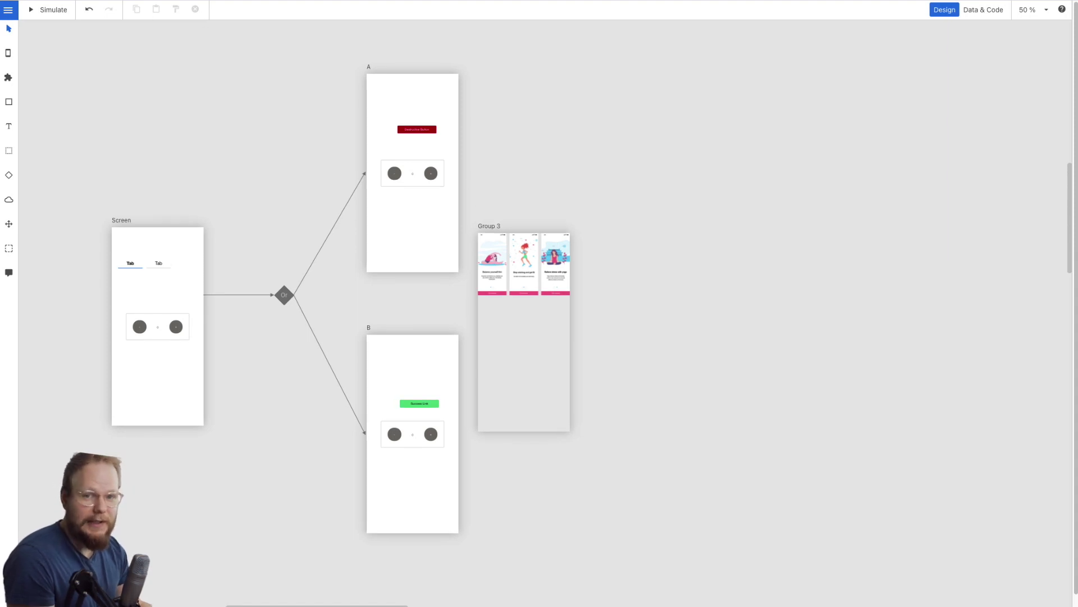
{"action": "double_click", "coordinate": [403, 223]}
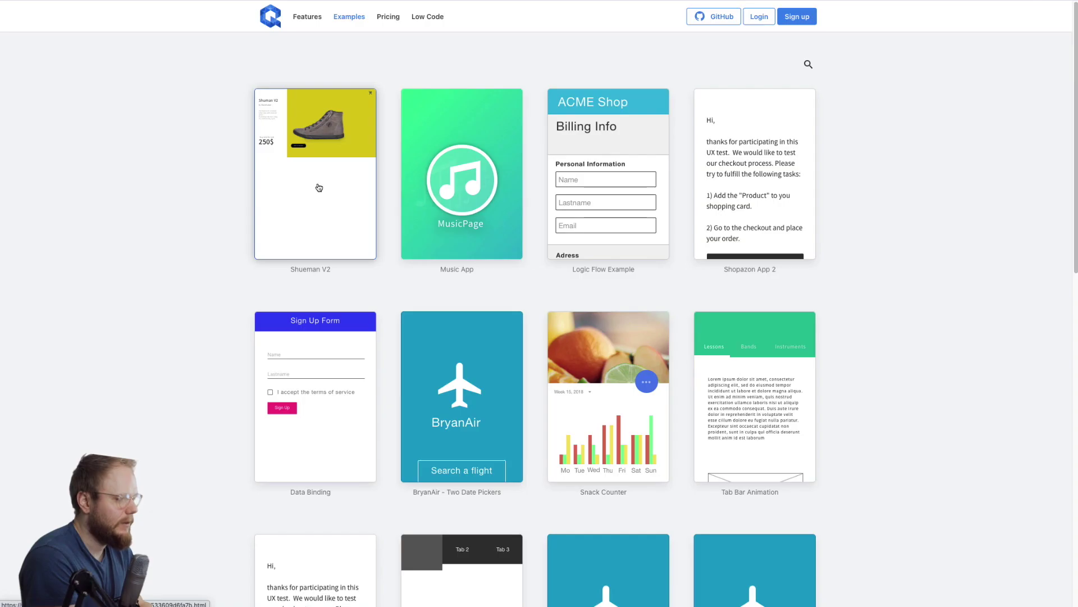
{"action": "left_click", "coordinate": [319, 186]}
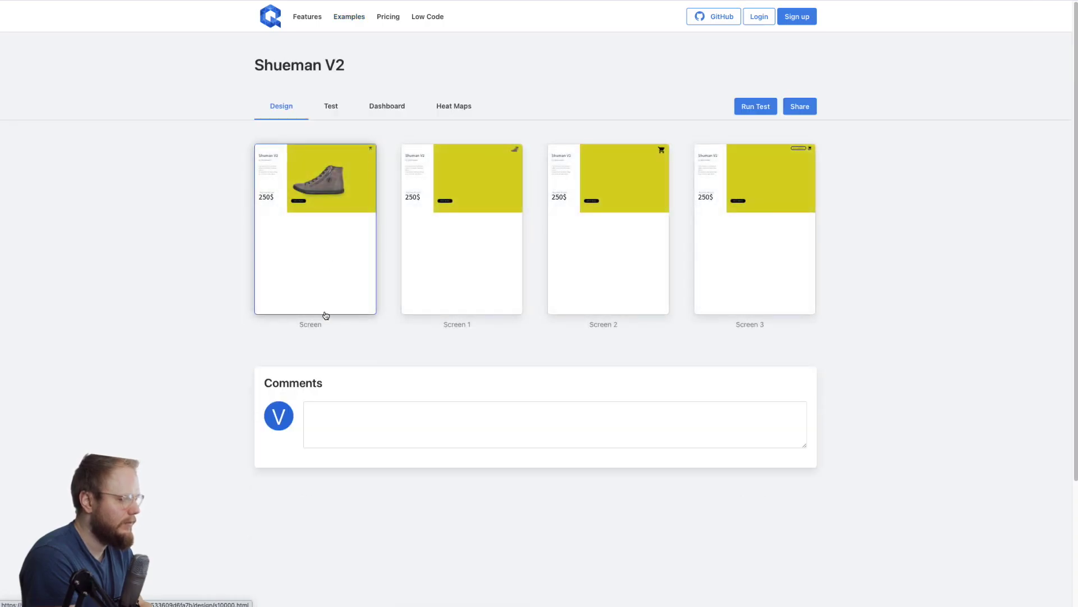
View the Shueman V2 links for testing, sharing with comments and code generation, then close them.
{"action": "left_click", "coordinate": [796, 113]}
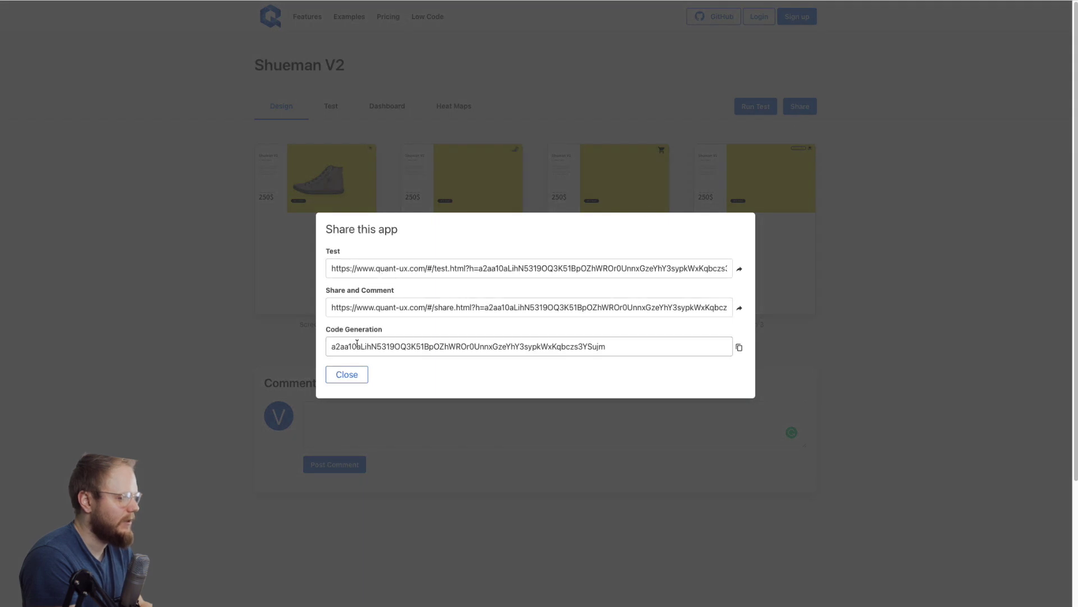
{"action": "left_click", "coordinate": [347, 374]}
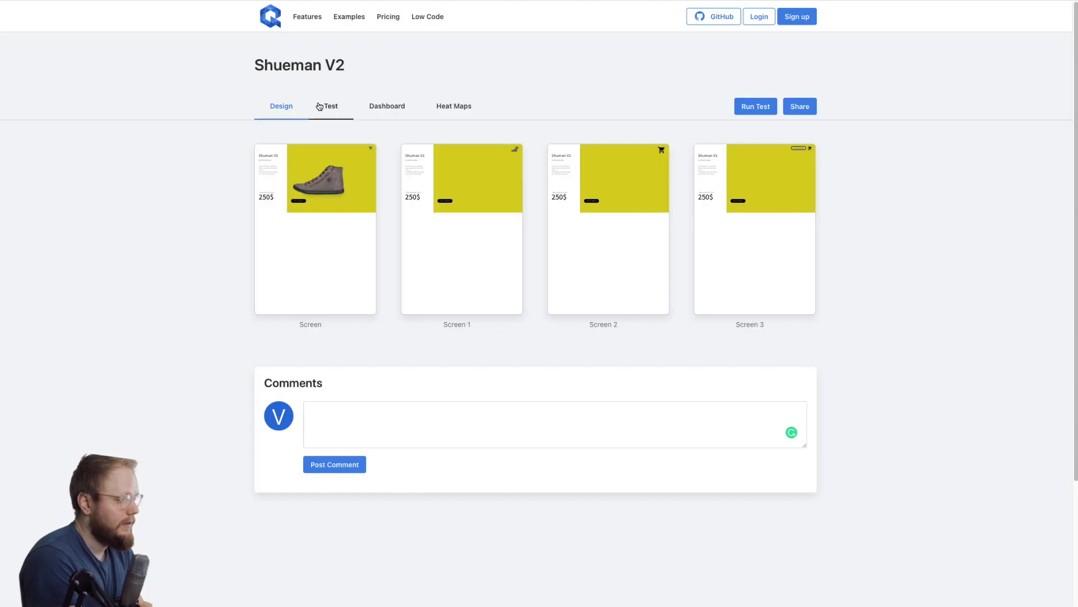
{"action": "left_click", "coordinate": [331, 108]}
Play back test recording 1, then return to the four shoe-shop Design screens.
{"action": "scroll", "coordinate": [221, 236], "scroll_direction": "down", "scroll_amount": 10}
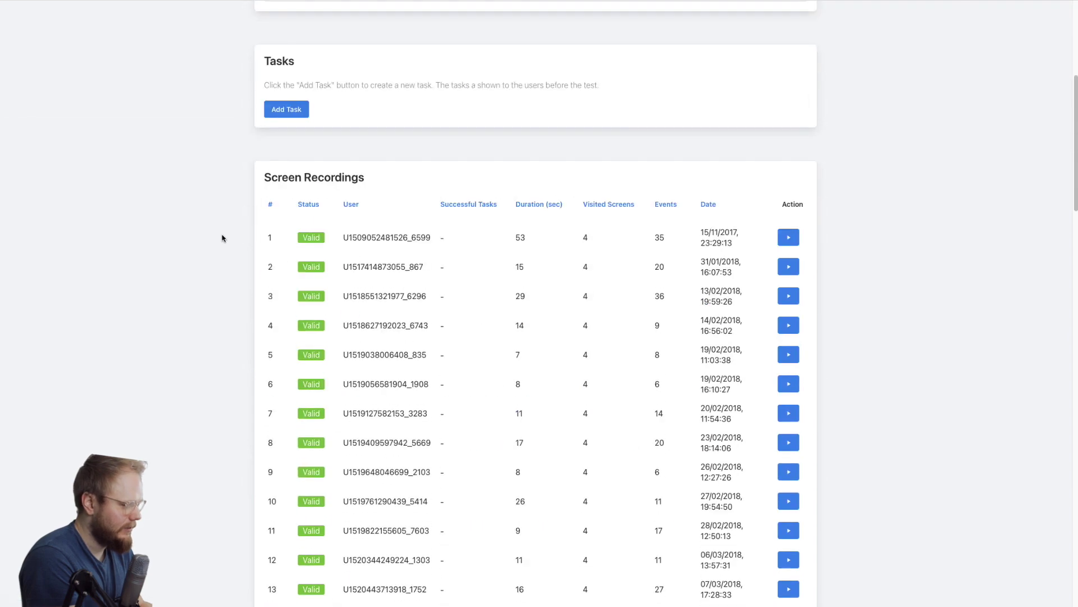
{"action": "scroll", "coordinate": [633, 325], "scroll_direction": "down", "scroll_amount": 6}
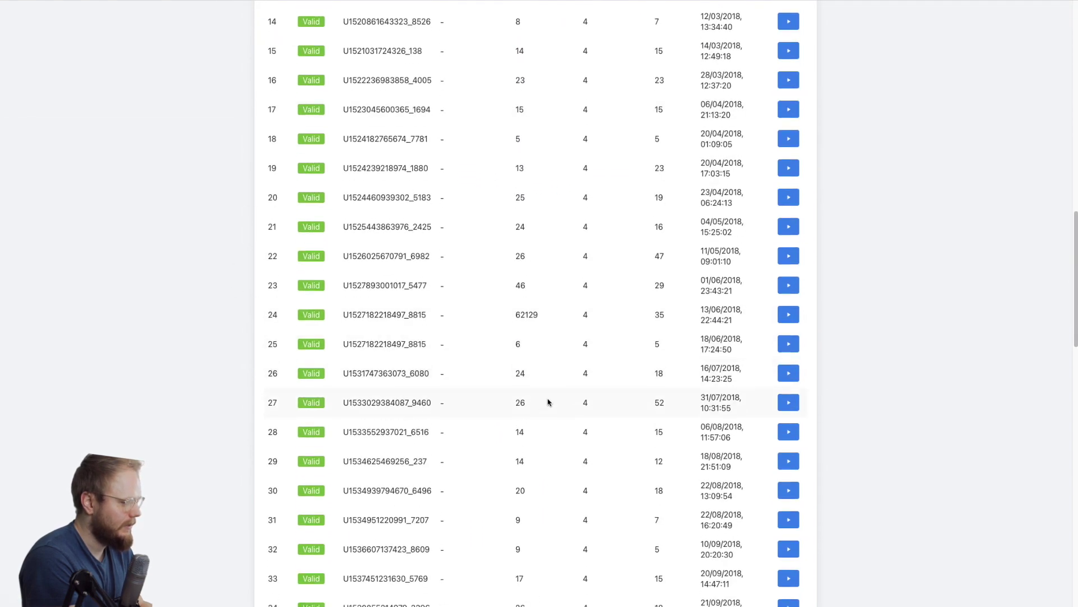
{"action": "scroll", "coordinate": [677, 307], "scroll_direction": "up", "scroll_amount": 2}
{"action": "scroll", "coordinate": [677, 306], "scroll_direction": "up", "scroll_amount": 10}
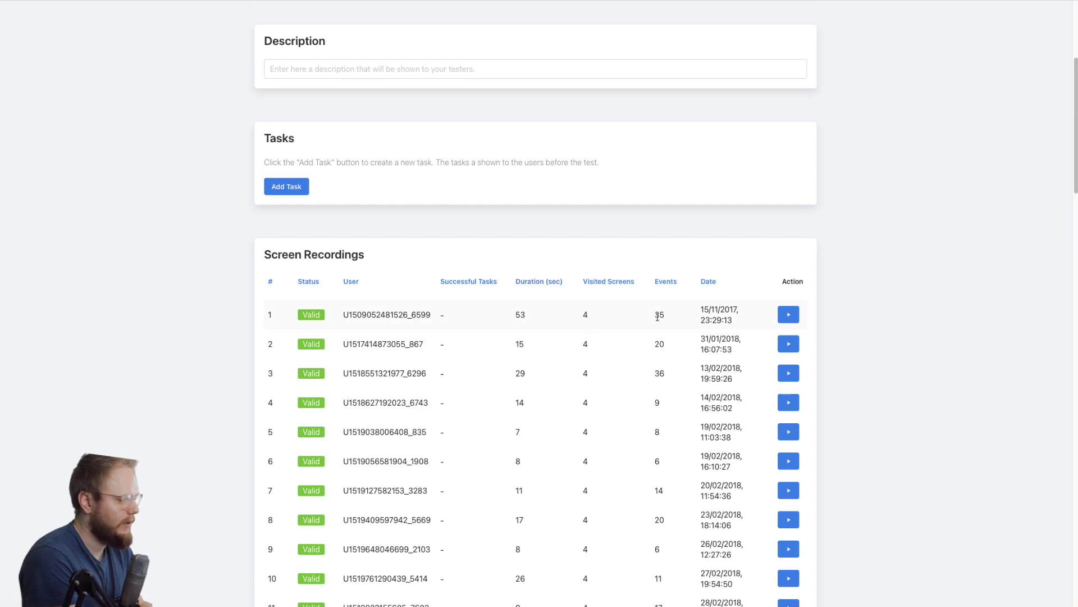
{"action": "left_click", "coordinate": [789, 314]}
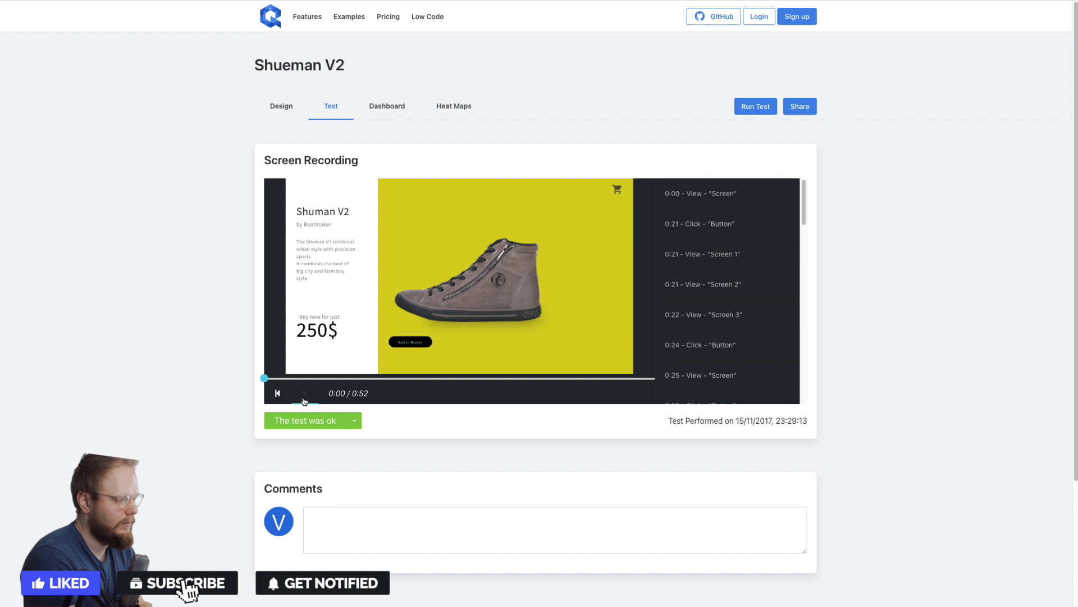
{"action": "left_click", "coordinate": [306, 394]}
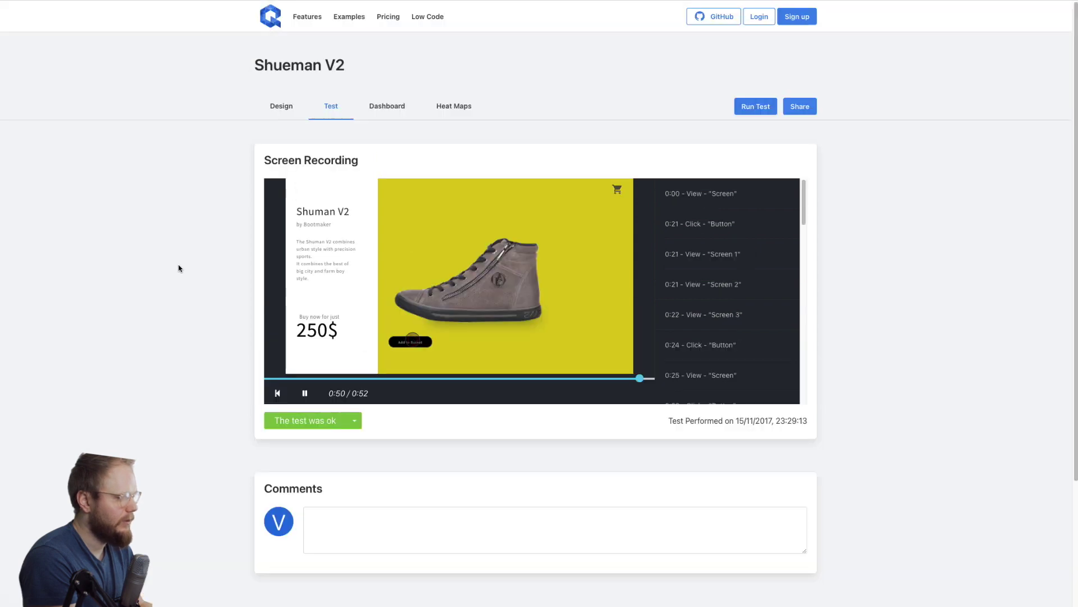
{"action": "left_click", "coordinate": [282, 106]}
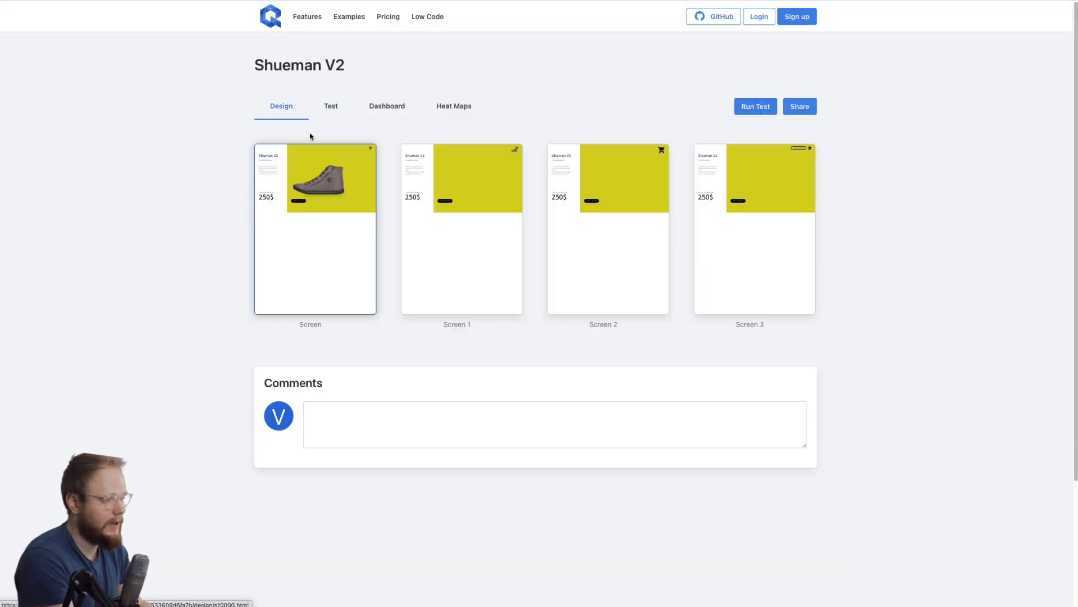
Add Task 1, at 0/62 success, to the Shueman V2 Dashboard's Tasks list.
{"action": "left_click", "coordinate": [330, 106]}
{"action": "left_click", "coordinate": [387, 106]}
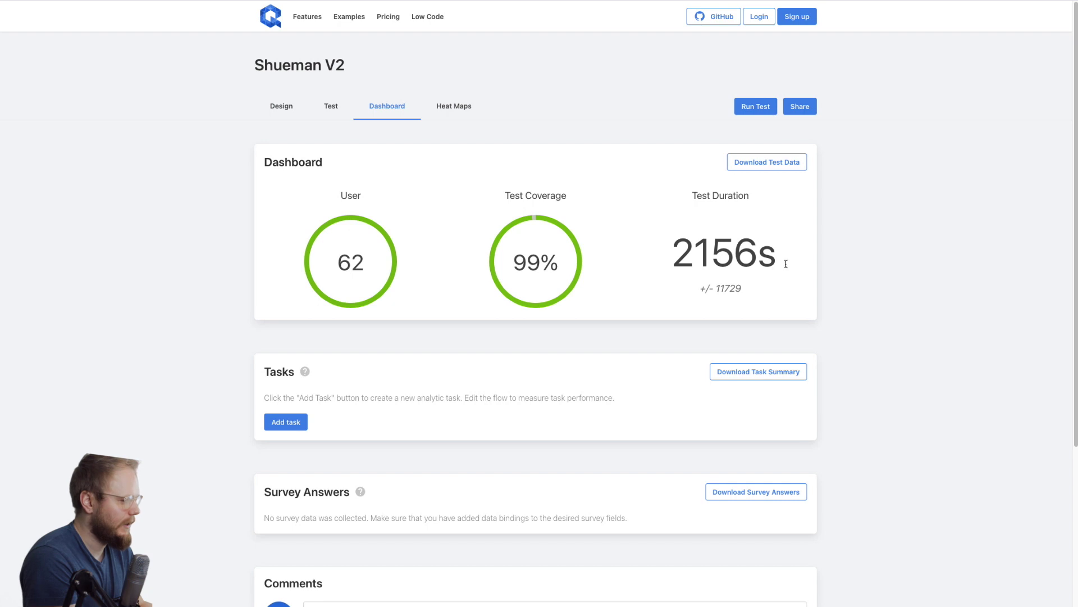
{"action": "scroll", "coordinate": [541, 279], "scroll_direction": "down", "scroll_amount": 2}
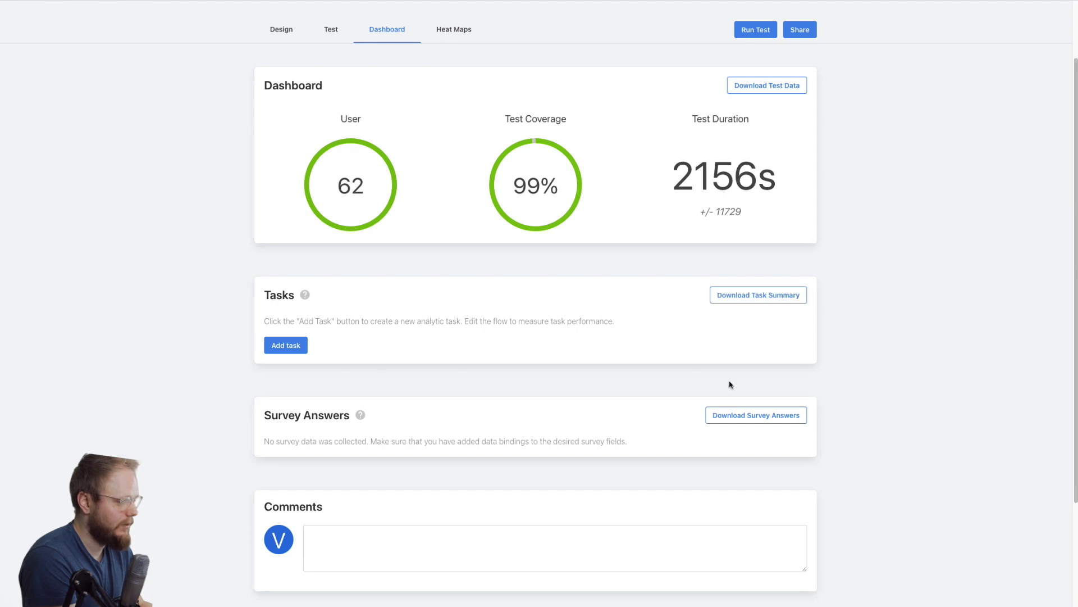
{"action": "scroll", "coordinate": [779, 340], "scroll_direction": "down", "scroll_amount": 2}
{"action": "scroll", "coordinate": [377, 317], "scroll_direction": "up", "scroll_amount": 2}
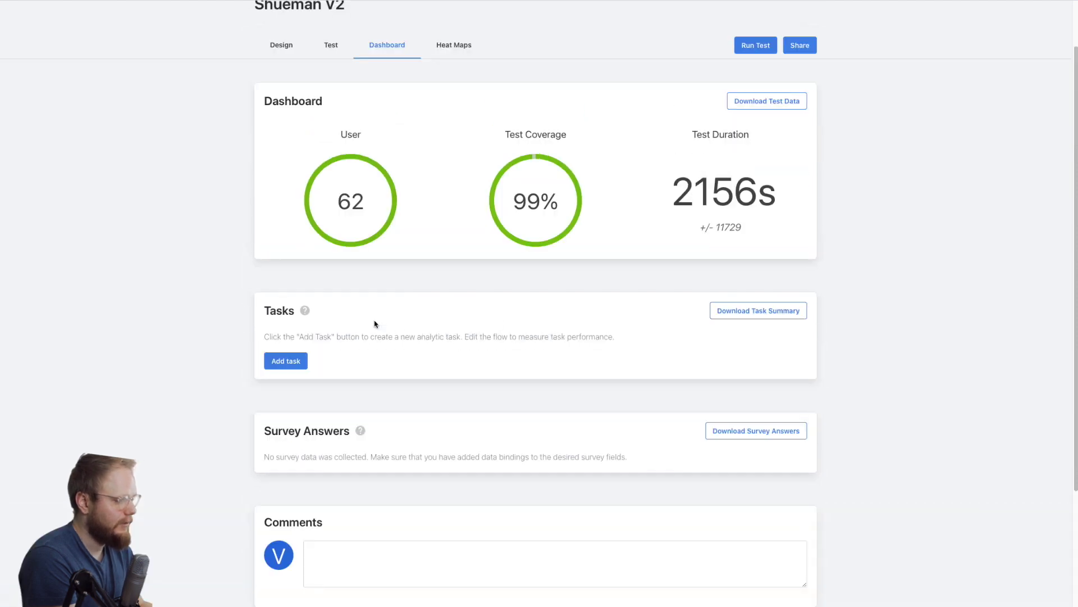
{"action": "left_click", "coordinate": [283, 361]}
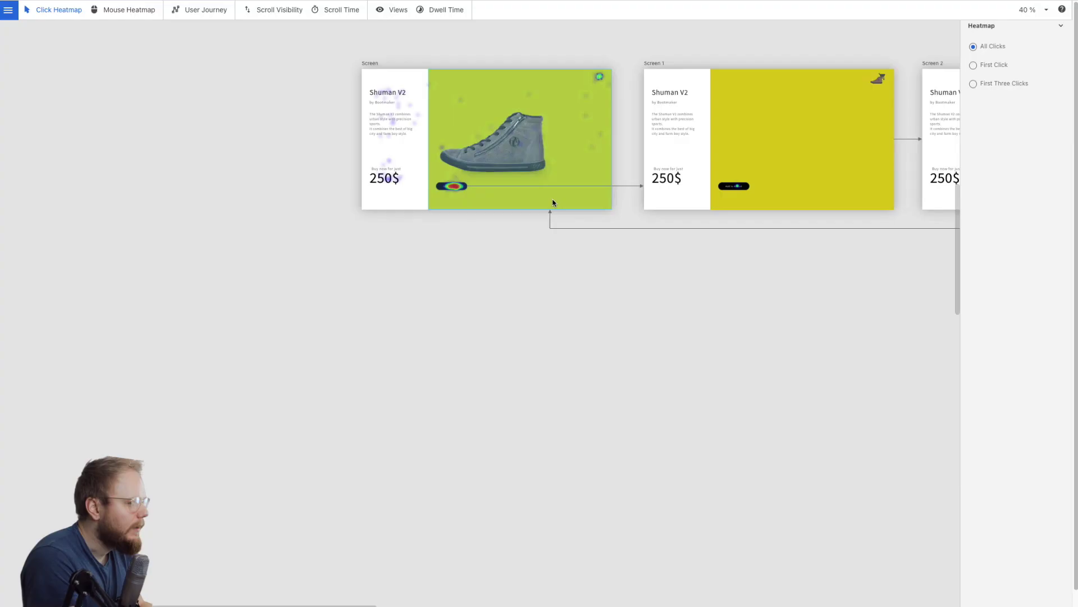
Browse the click heatmap, mouse heatmap, user journey, screen view and dwell-time analytics.
{"action": "left_click_drag", "start_coordinate": [552, 202], "coordinate": [573, 308]}
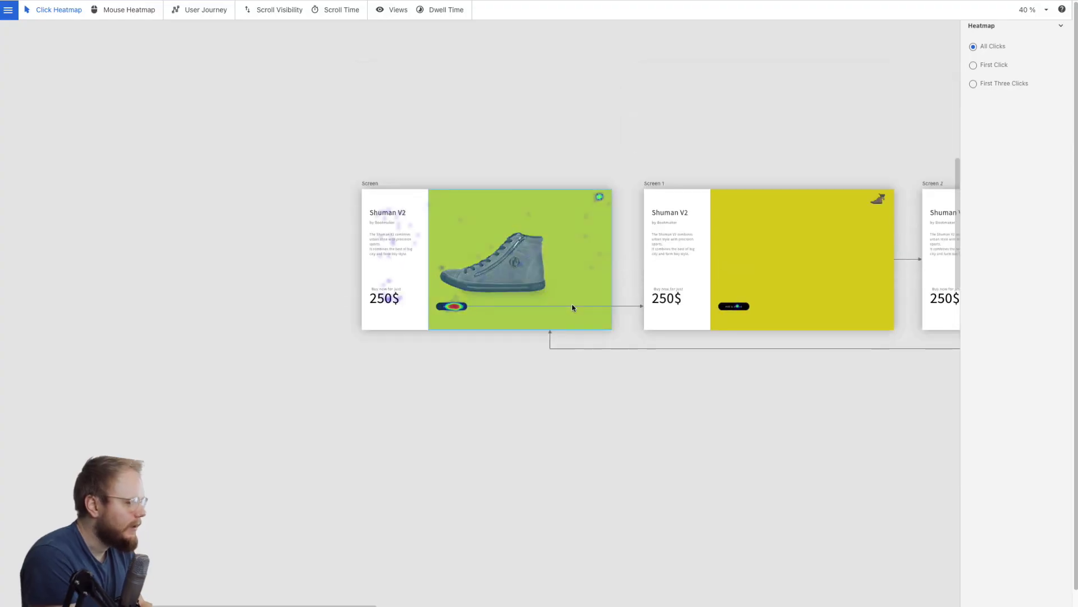
{"action": "scroll", "coordinate": [573, 230], "scroll_direction": "up", "scroll_amount": 3}
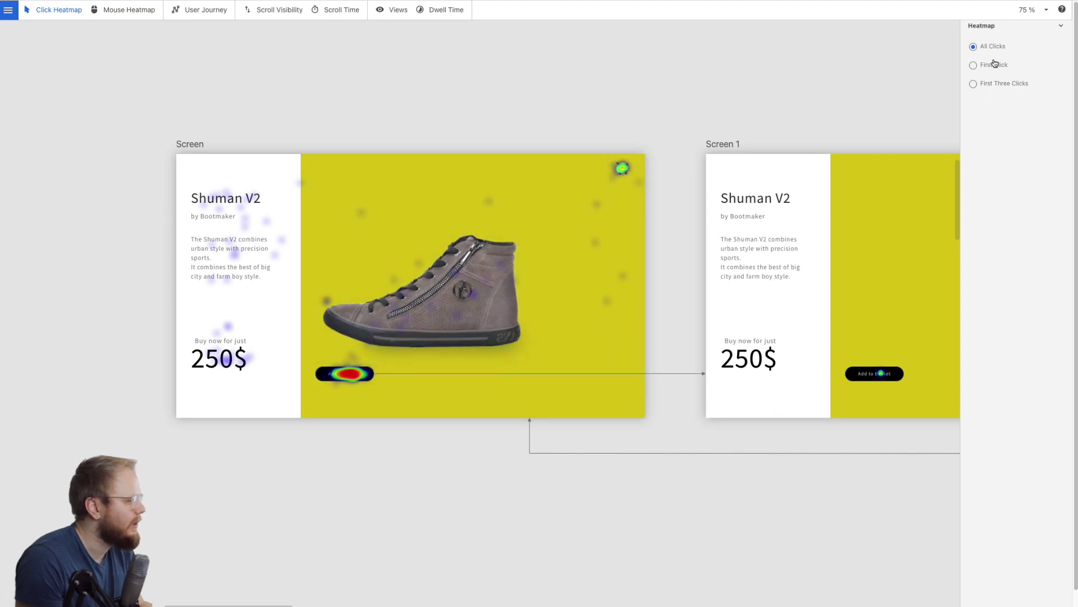
{"action": "left_click", "coordinate": [128, 9]}
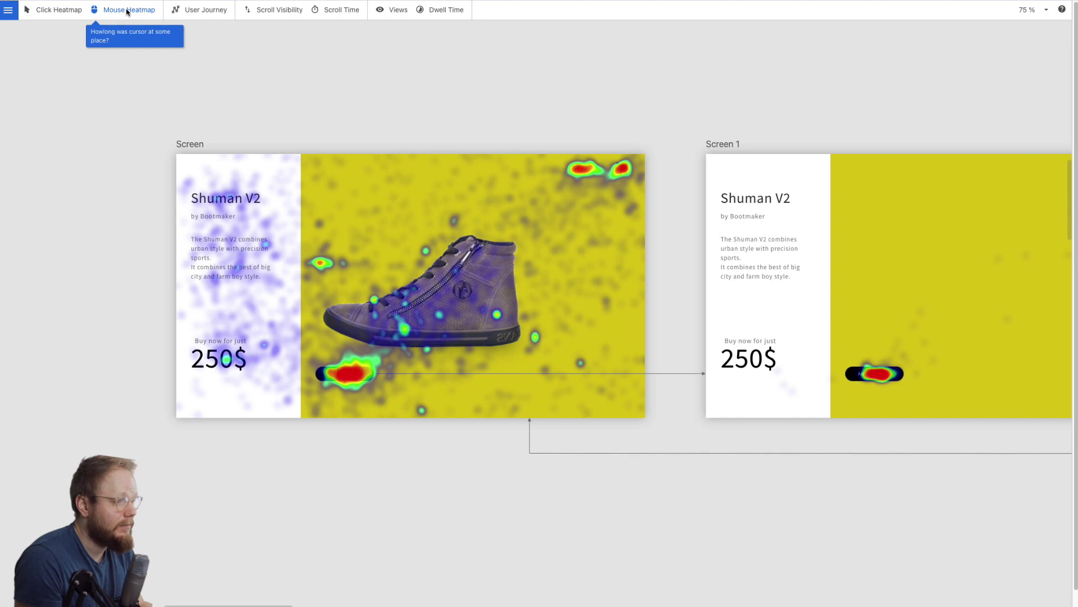
{"action": "left_click", "coordinate": [205, 9]}
{"action": "scroll", "coordinate": [534, 304], "scroll_direction": "up", "scroll_amount": 1}
{"action": "scroll", "coordinate": [534, 309], "scroll_direction": "down", "scroll_amount": 3}
{"action": "scroll", "coordinate": [541, 309], "scroll_direction": "up", "scroll_amount": 1}
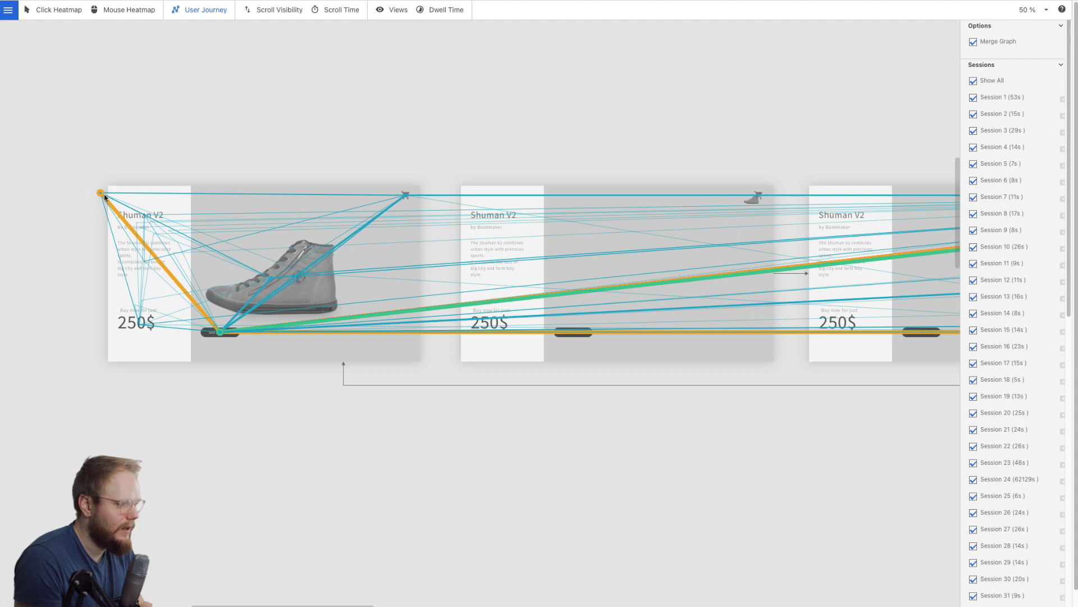
{"action": "scroll", "coordinate": [584, 335], "scroll_direction": "right", "scroll_amount": 5}
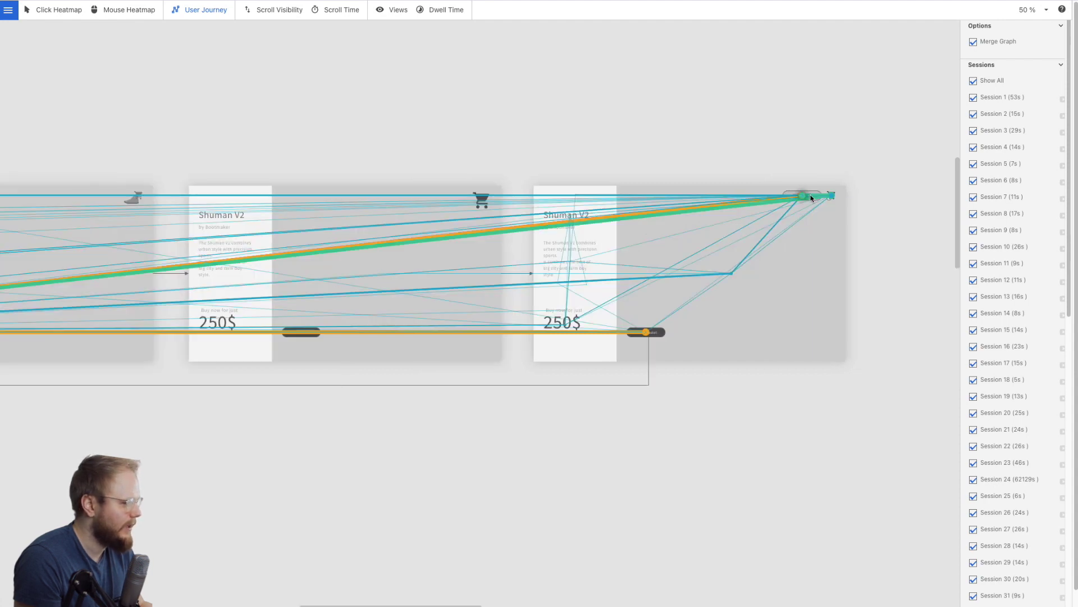
{"action": "left_click", "coordinate": [396, 9]}
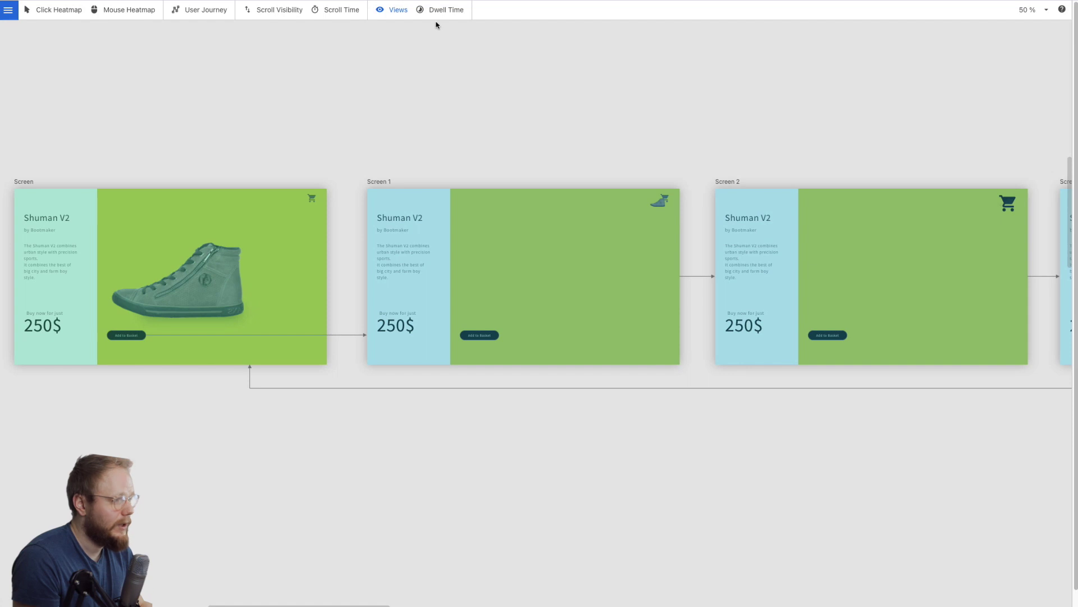
{"action": "left_click", "coordinate": [440, 10]}
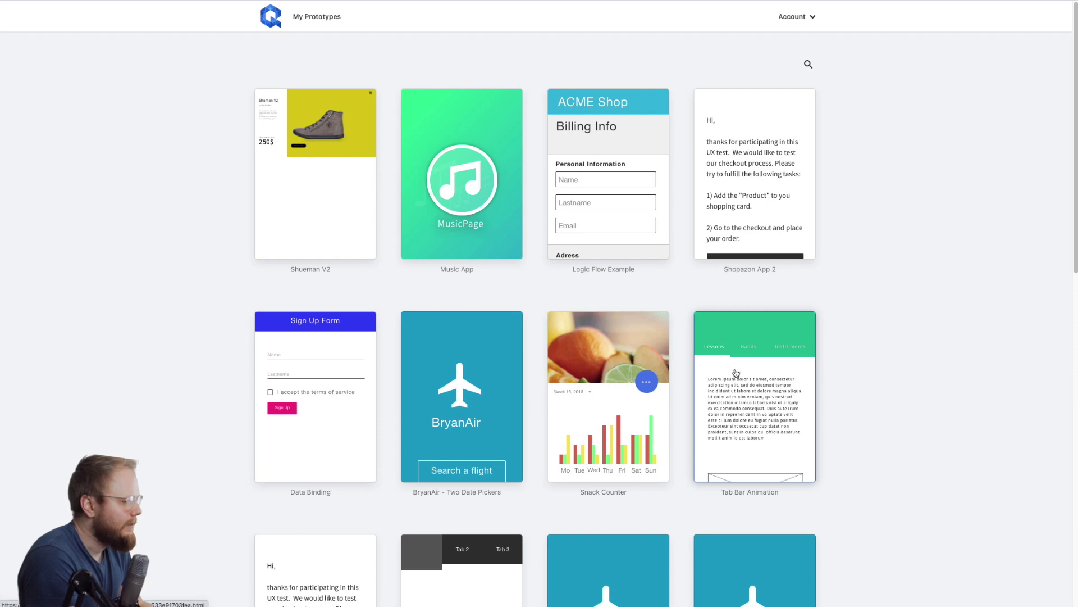
{"action": "scroll", "coordinate": [674, 360], "scroll_direction": "down", "scroll_amount": 3}
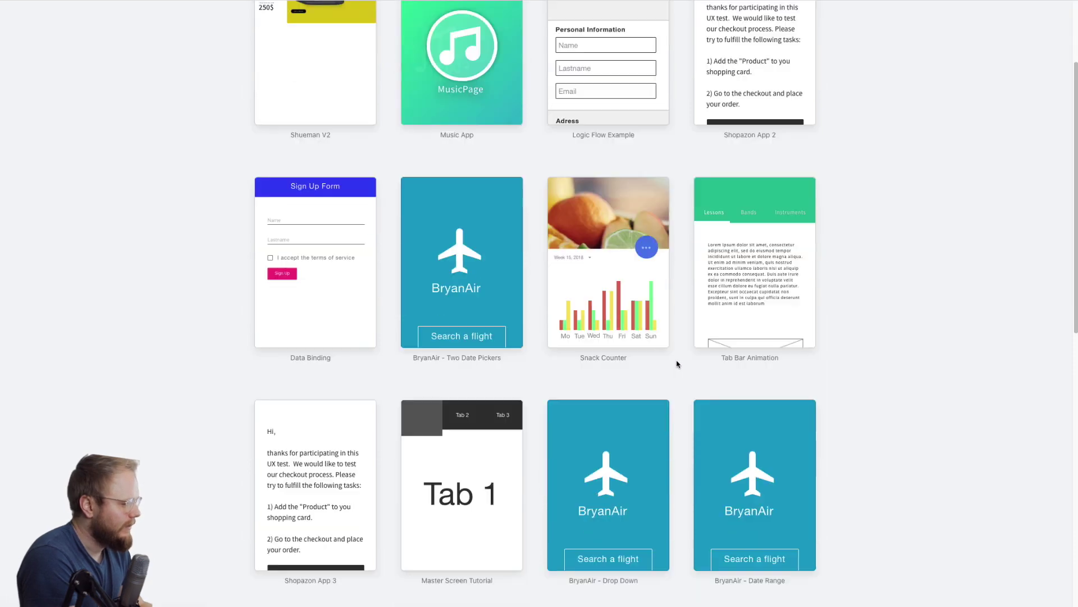
Open the Snack Counter prototype and start a test run.
{"action": "left_click", "coordinate": [638, 272]}
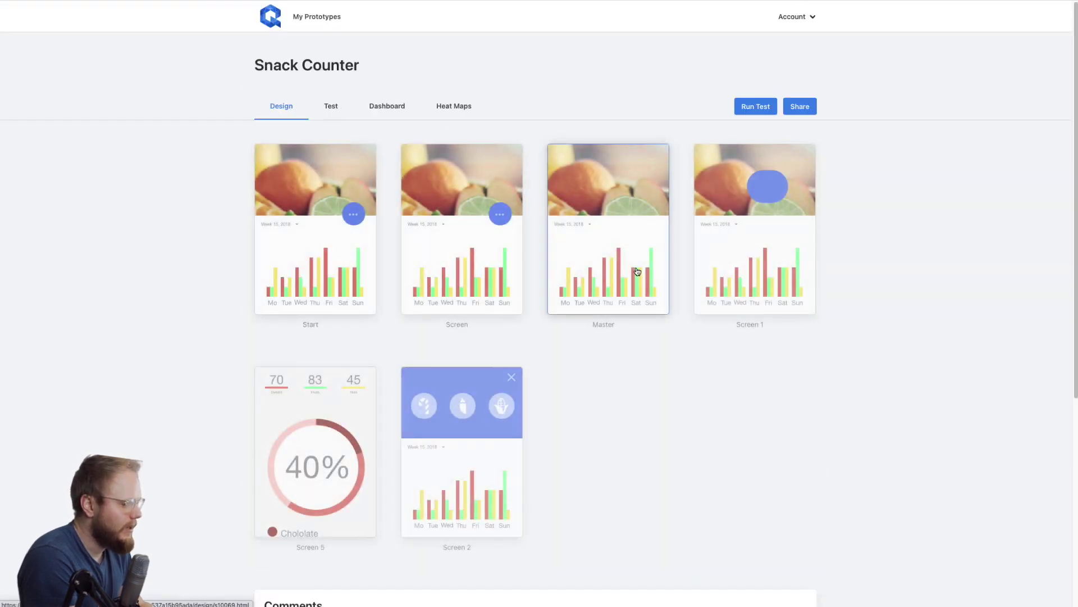
{"action": "scroll", "coordinate": [676, 373], "scroll_direction": "down", "scroll_amount": 3}
{"action": "scroll", "coordinate": [515, 368], "scroll_direction": "down", "scroll_amount": 1}
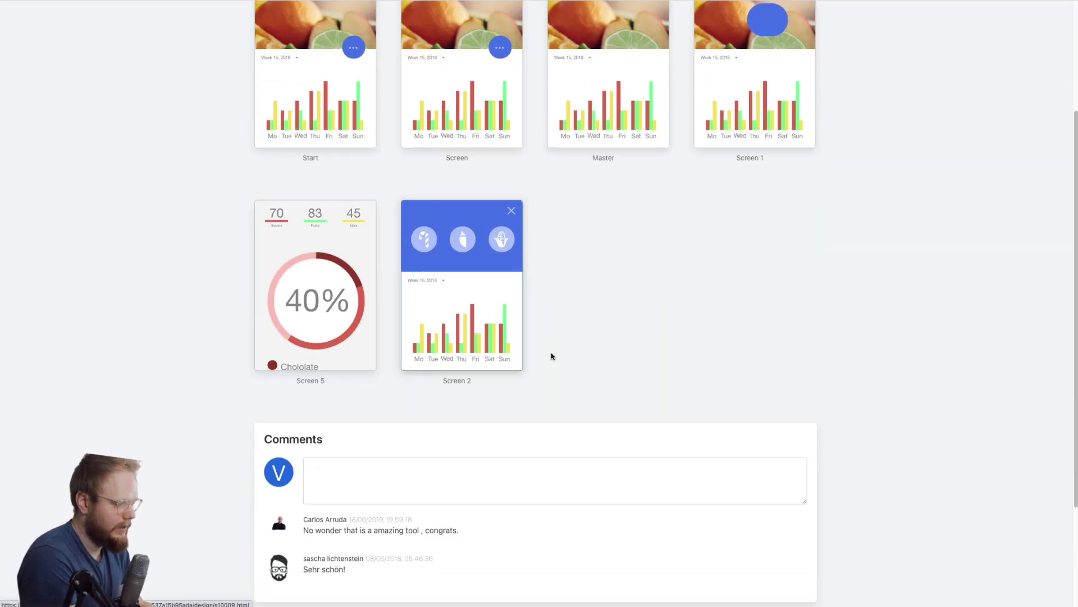
{"action": "scroll", "coordinate": [549, 356], "scroll_direction": "up", "scroll_amount": 3}
{"action": "left_click", "coordinate": [756, 62]}
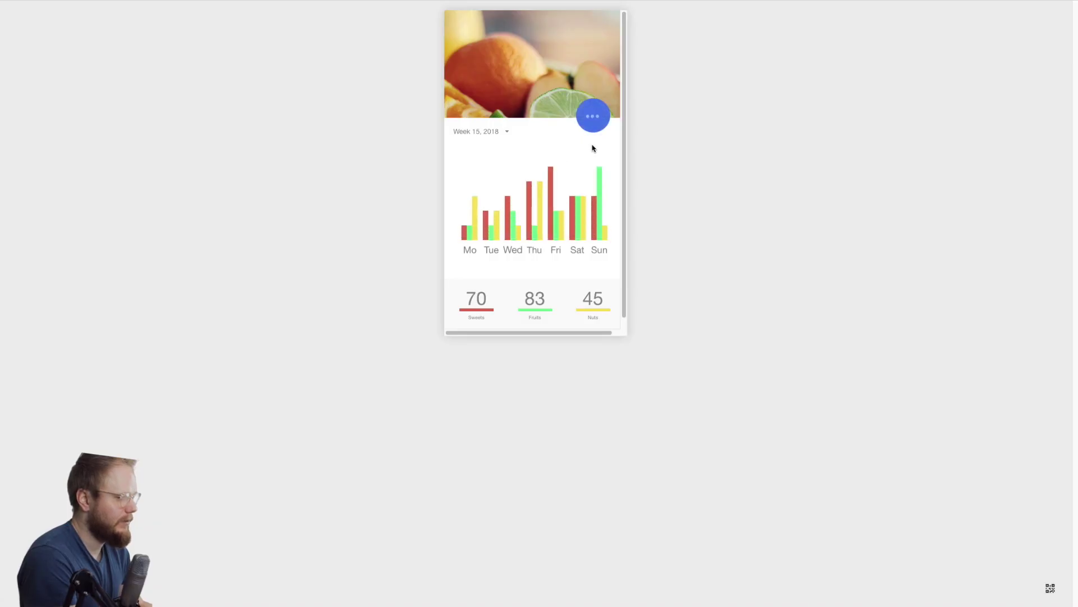
Expand the snack categories, open and close the Sweets donut detail, then show the testing QR code.
{"action": "scroll", "coordinate": [555, 187], "scroll_direction": "down", "scroll_amount": 1}
{"action": "scroll", "coordinate": [574, 156], "scroll_direction": "up", "scroll_amount": 1}
{"action": "left_click", "coordinate": [592, 123]}
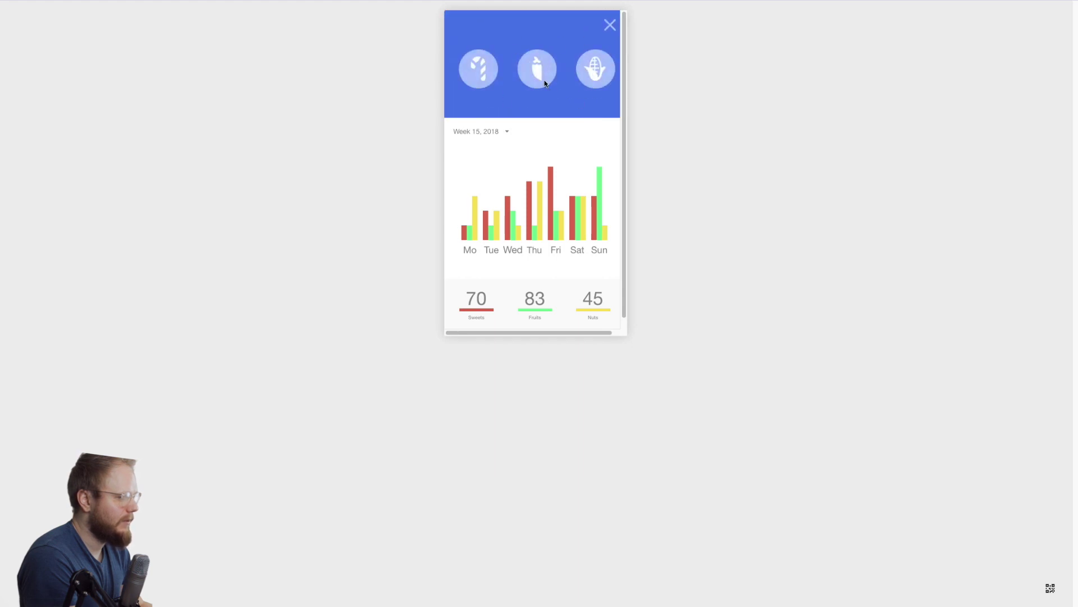
{"action": "scroll", "coordinate": [519, 228], "scroll_direction": "down", "scroll_amount": 1}
{"action": "left_click", "coordinate": [490, 301]}
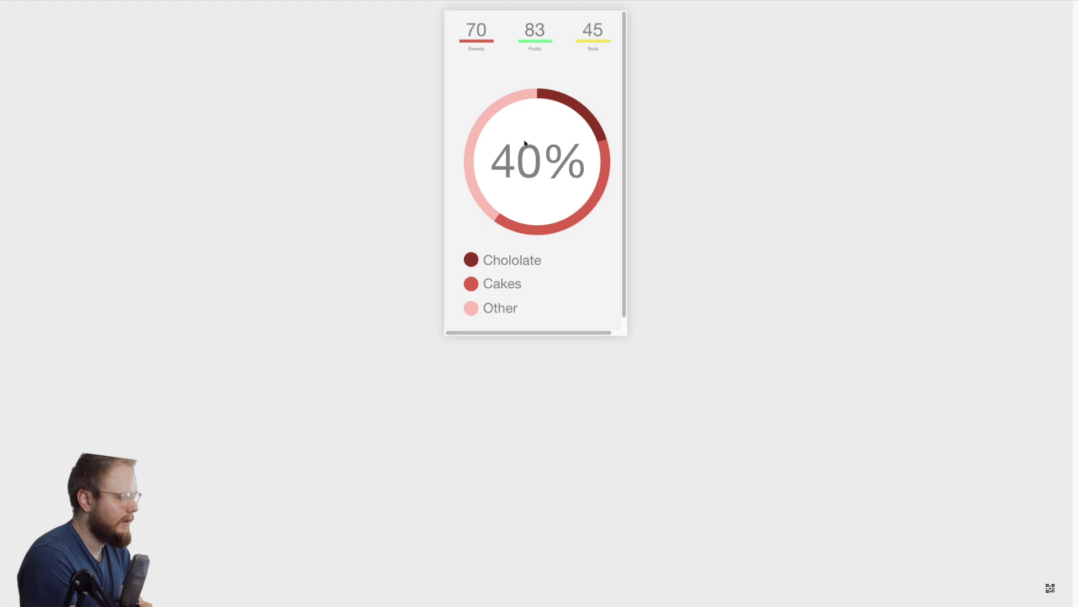
{"action": "left_click", "coordinate": [593, 305]}
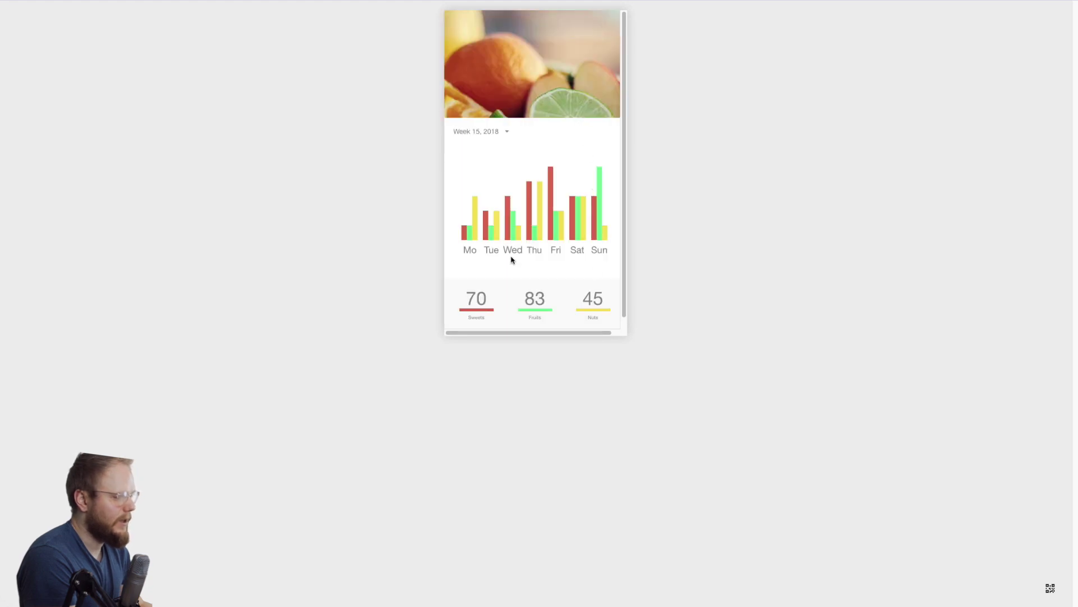
{"action": "left_click", "coordinate": [1050, 587]}
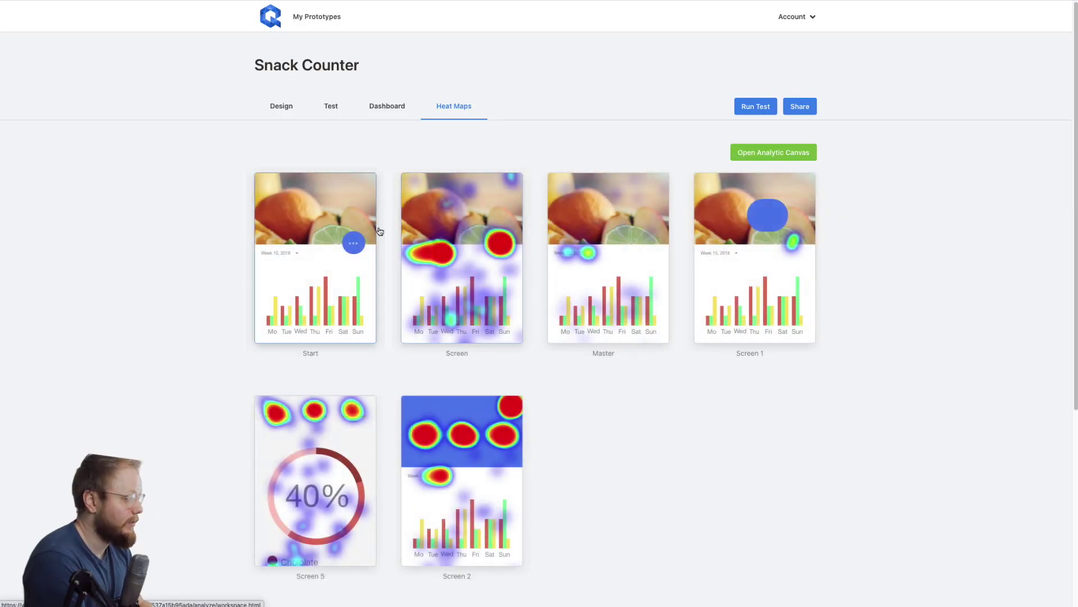
On the analytic canvas, show mouse heatmaps, then user journeys, and replay Session 1.
{"action": "scroll", "coordinate": [753, 48], "scroll_direction": "down", "scroll_amount": 2}
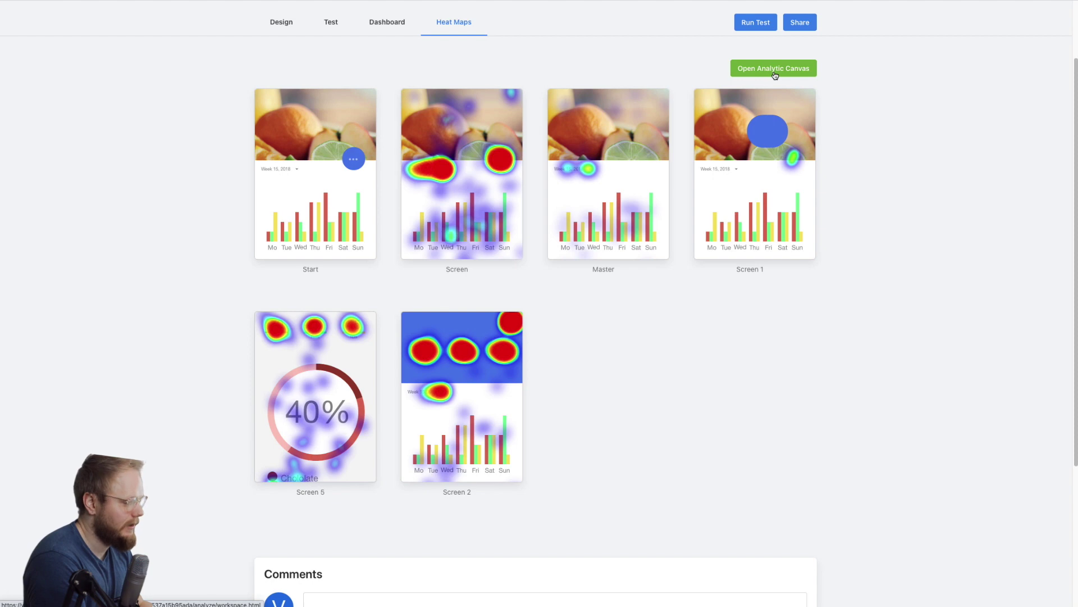
{"action": "left_click", "coordinate": [774, 68]}
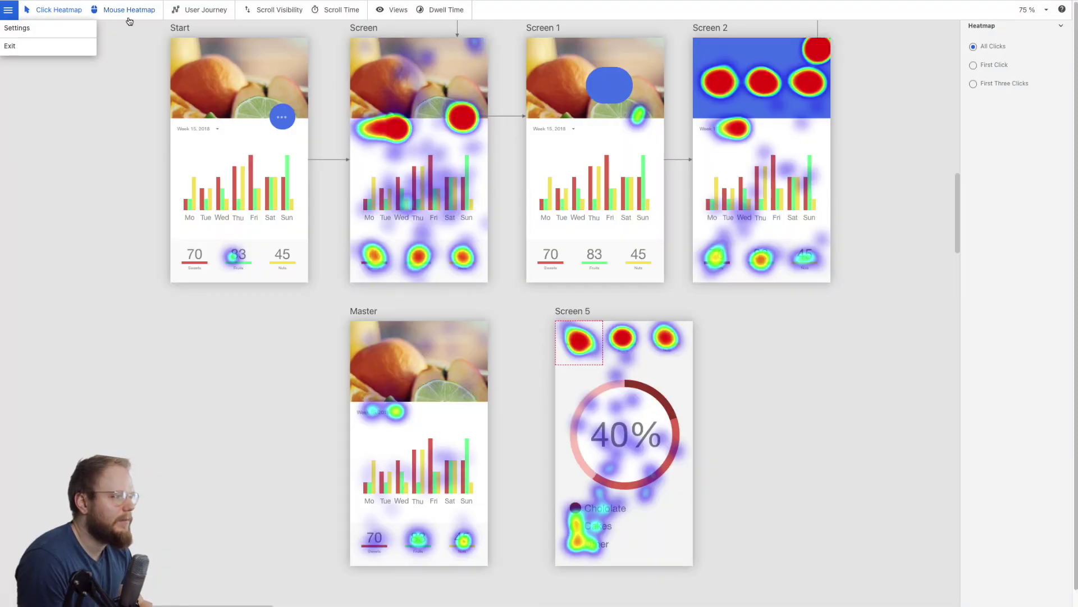
{"action": "left_click", "coordinate": [130, 19]}
{"action": "left_click", "coordinate": [206, 9]}
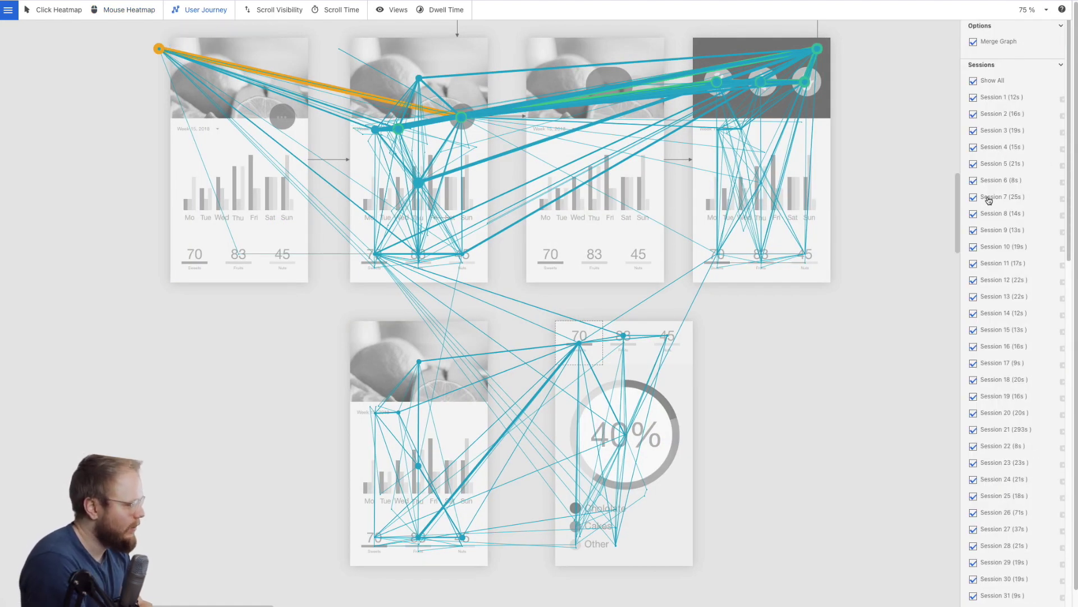
{"action": "scroll", "coordinate": [1009, 239], "scroll_direction": "down", "scroll_amount": 3}
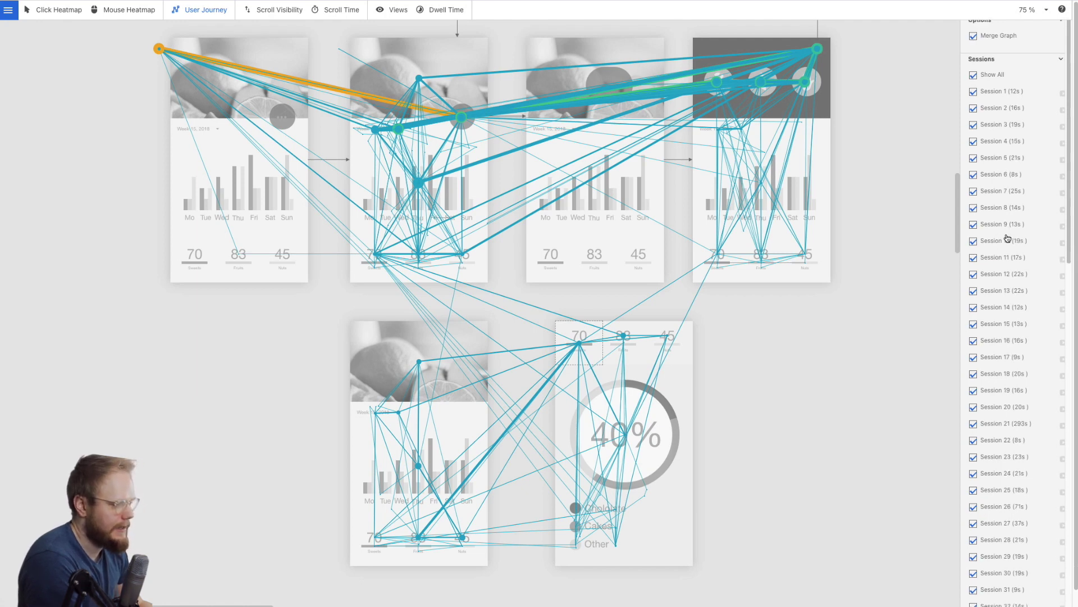
{"action": "scroll", "coordinate": [1008, 230], "scroll_direction": "up", "scroll_amount": 3}
{"action": "left_click", "coordinate": [1063, 84]}
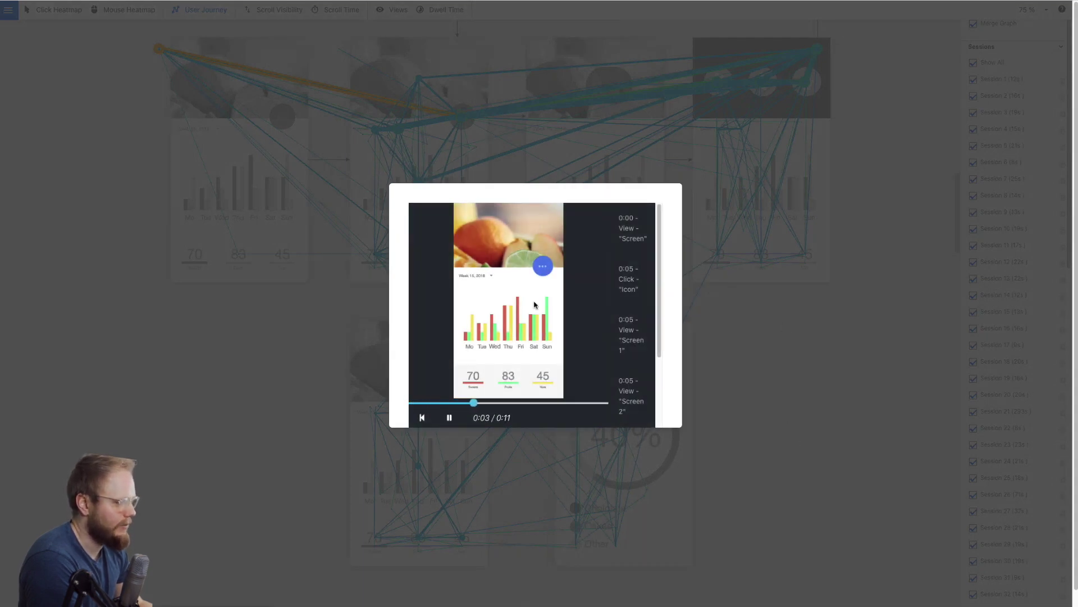
{"action": "key", "text": "Escape"}
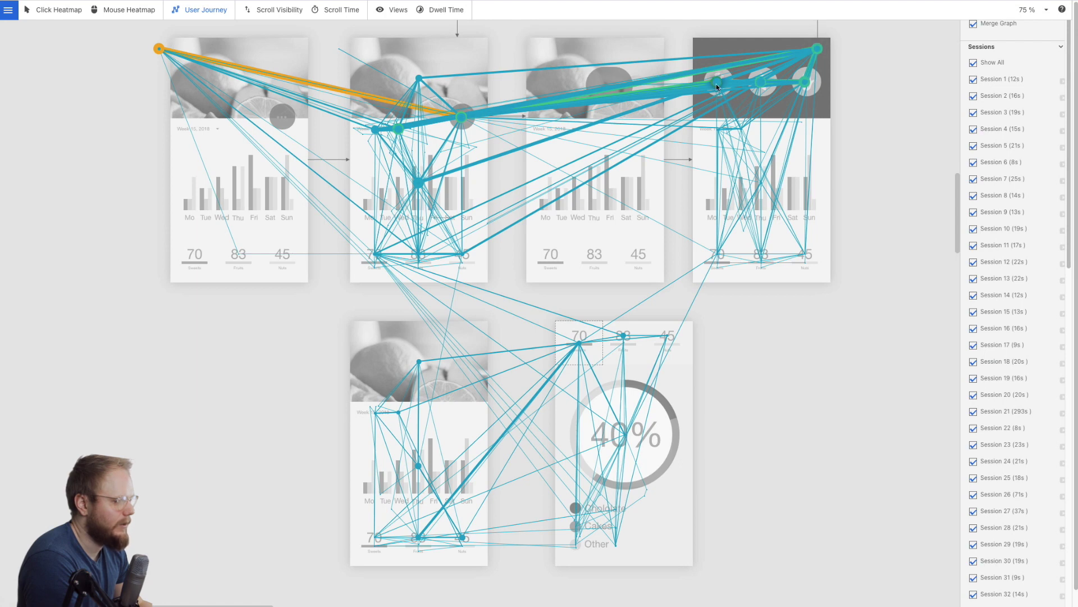
Exclude sessions 21 through 16, 14, 11 and 7 from the journey graph.
{"action": "scroll", "coordinate": [991, 337], "scroll_direction": "up", "scroll_amount": 1}
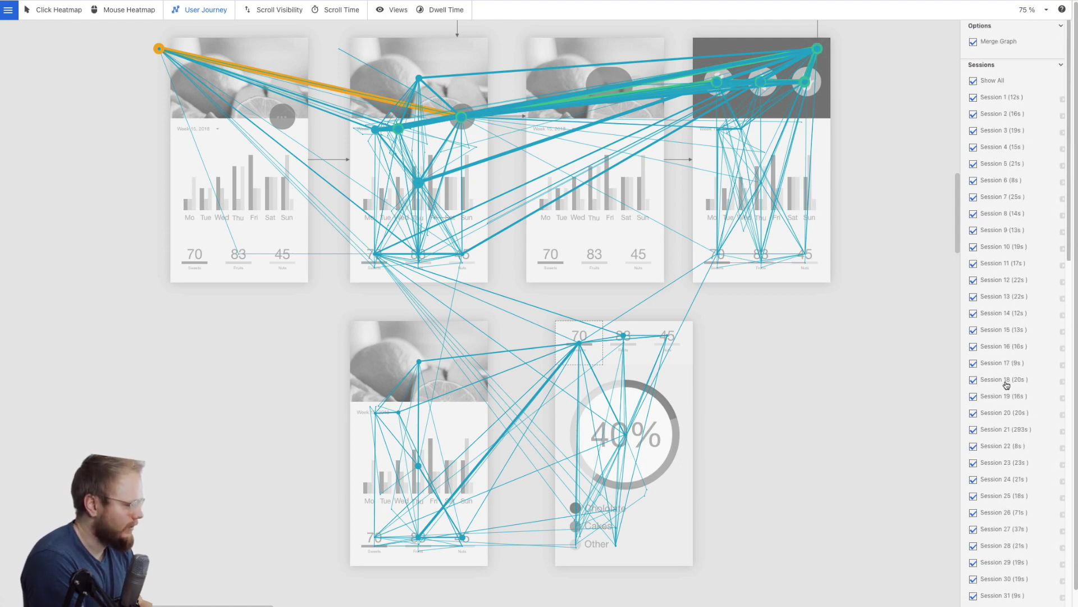
{"action": "left_click", "coordinate": [974, 429]}
{"action": "left_click", "coordinate": [974, 413]}
{"action": "left_click", "coordinate": [974, 396]}
{"action": "left_click", "coordinate": [974, 380]}
{"action": "left_click", "coordinate": [974, 364]}
{"action": "left_click", "coordinate": [974, 347]}
{"action": "left_click", "coordinate": [974, 313]}
{"action": "left_click", "coordinate": [974, 264]}
{"action": "left_click", "coordinate": [974, 197]}
Turn off Merge Graph and colour the journey graph purple.
{"action": "scroll", "coordinate": [596, 174], "scroll_direction": "up", "scroll_amount": 1}
{"action": "left_click", "coordinate": [974, 41]}
{"action": "left_click", "coordinate": [1024, 63]}
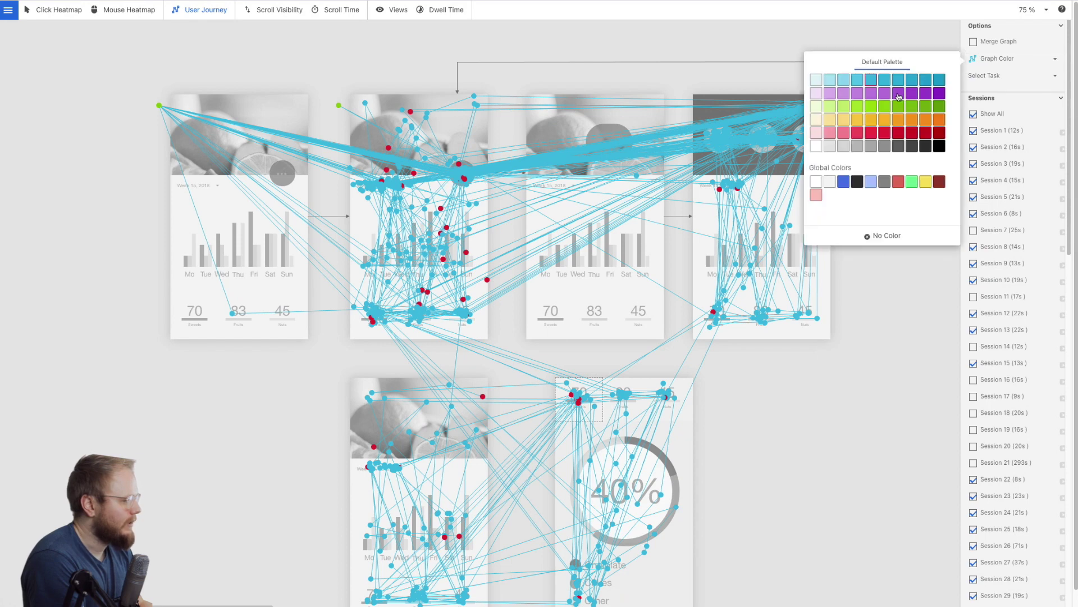
{"action": "left_click", "coordinate": [922, 82]}
{"action": "scroll", "coordinate": [643, 321], "scroll_direction": "down", "scroll_amount": 2}
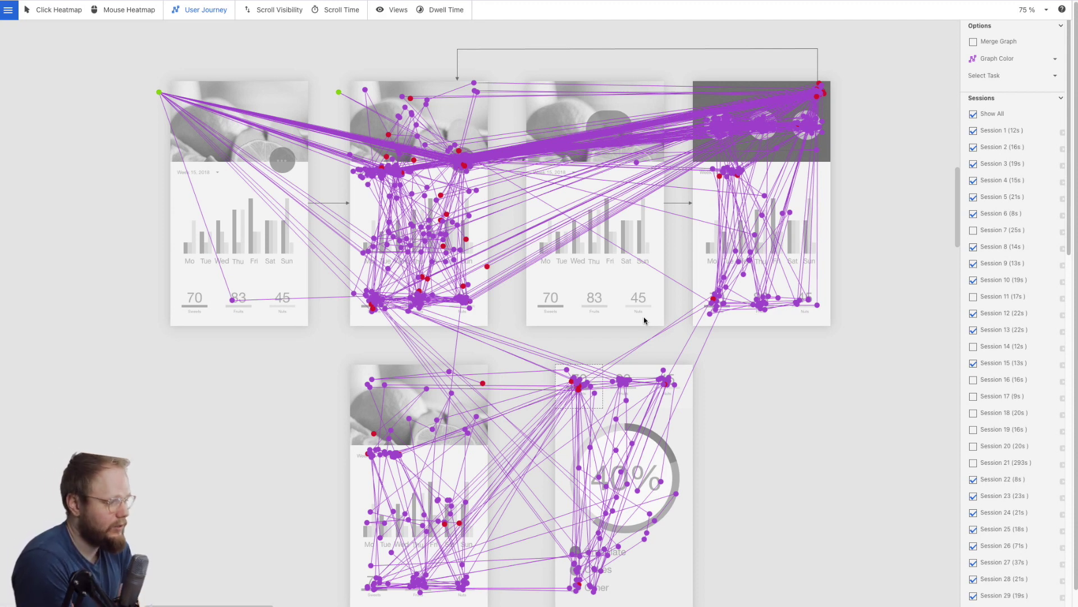
{"action": "scroll", "coordinate": [644, 318], "scroll_direction": "down", "scroll_amount": 4}
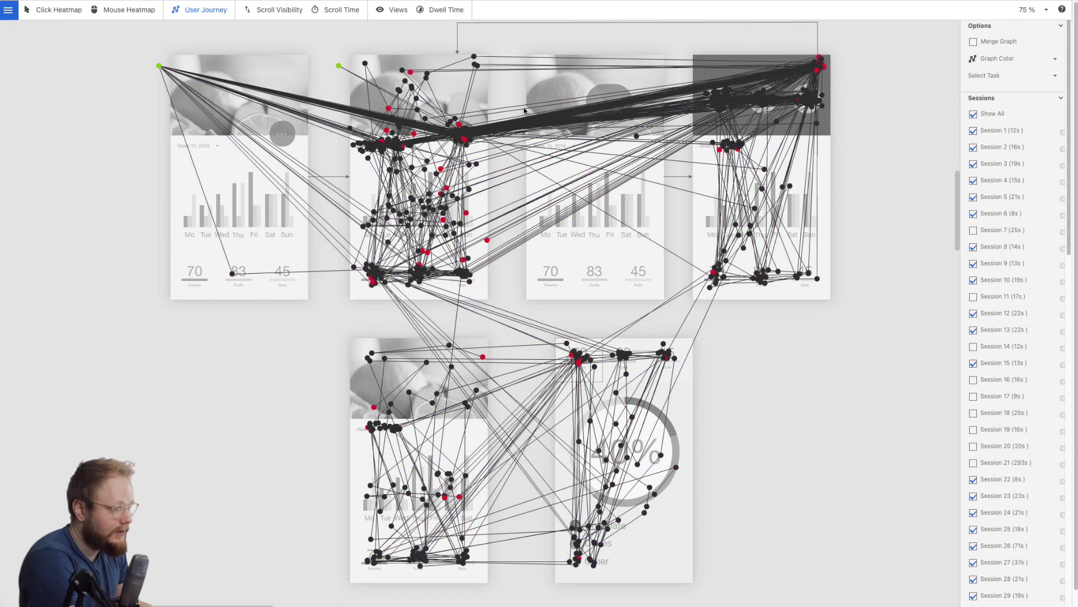
{"action": "scroll", "coordinate": [730, 157], "scroll_direction": "up", "scroll_amount": 3}
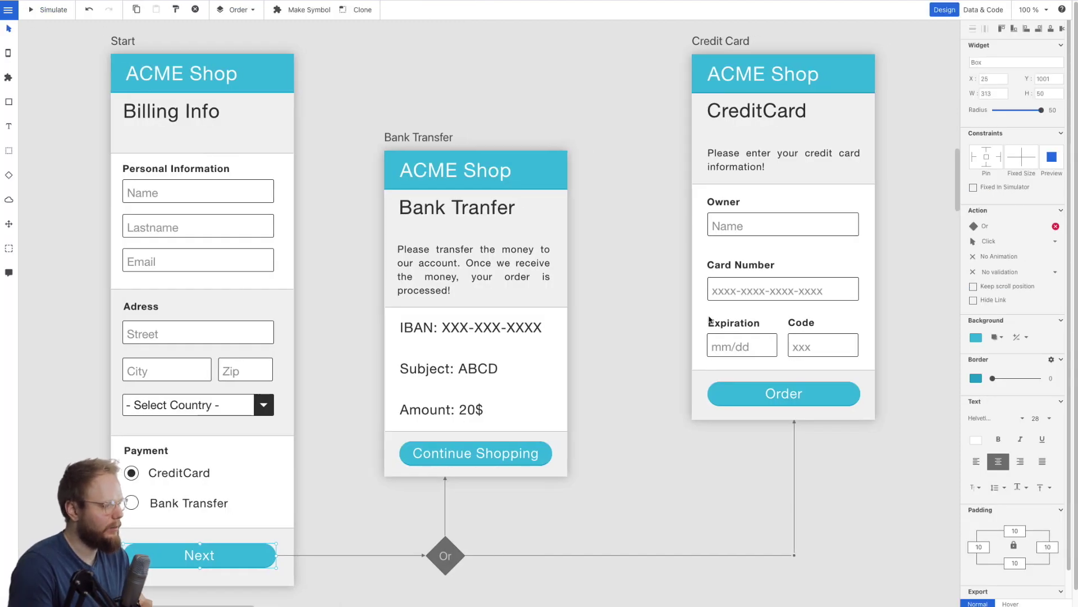
Select the Start screen's Name field in the Logic Flow Example, then deselect it.
{"action": "scroll", "coordinate": [710, 321], "scroll_direction": "right", "scroll_amount": 1}
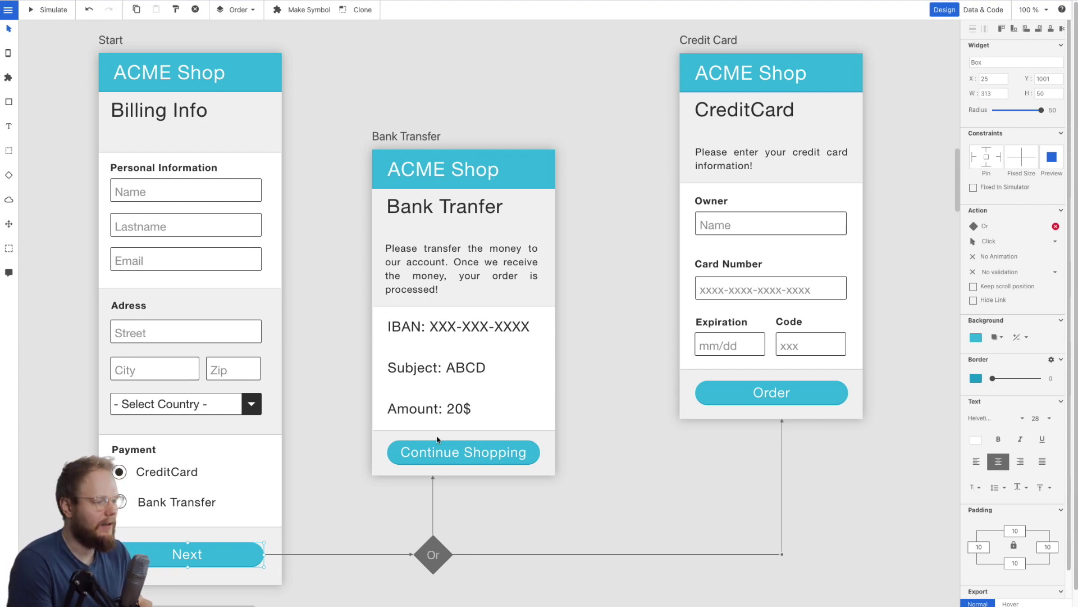
{"action": "left_click", "coordinate": [244, 194]}
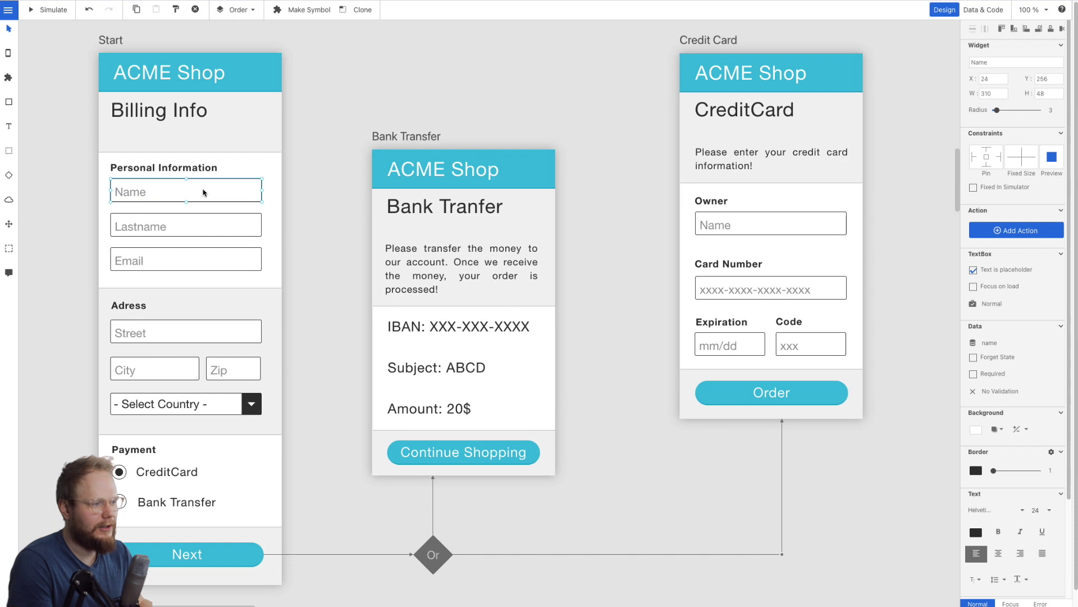
{"action": "left_click", "coordinate": [622, 285]}
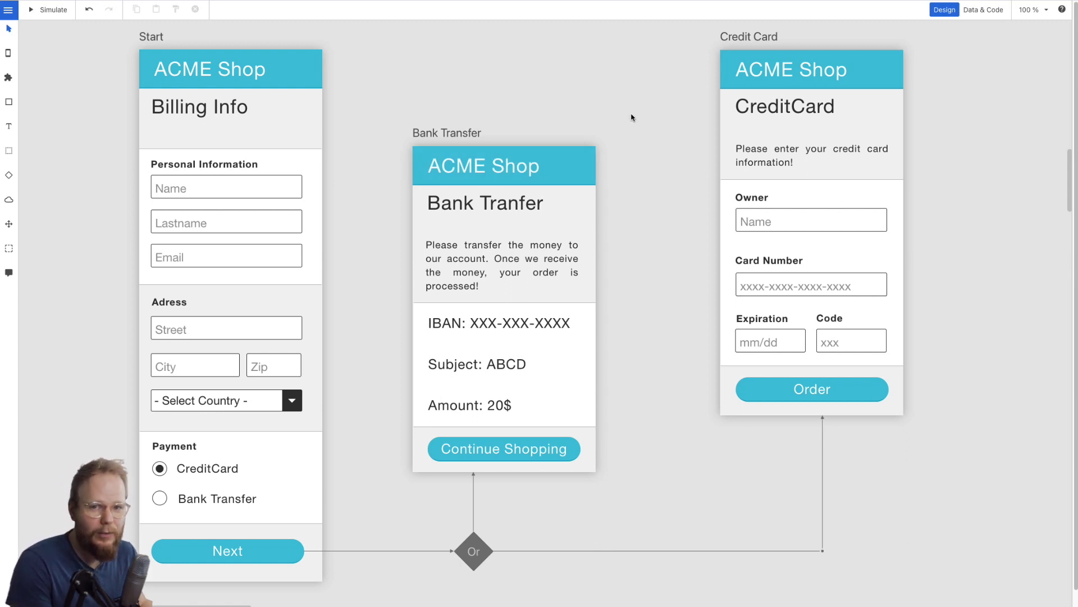
{"action": "scroll", "coordinate": [649, 165], "scroll_direction": "left", "scroll_amount": 1}
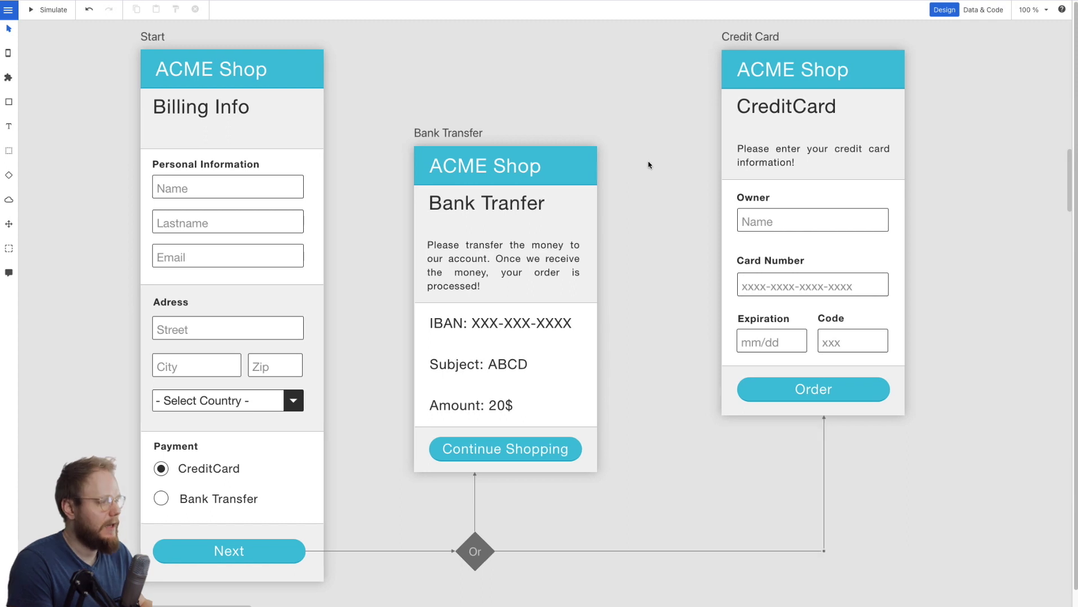